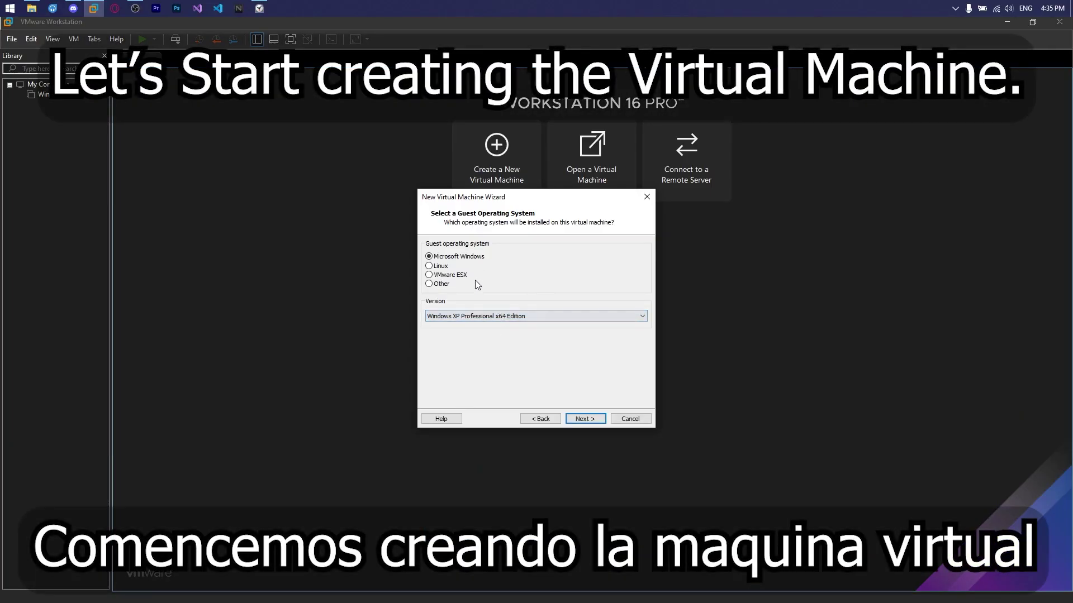
Set the new virtual machine's hardware compatibility to Workstation 12.x and keep Windows XP Professional x64 Edition as the guest system.
click(542, 419)
click(540, 419)
click(570, 254)
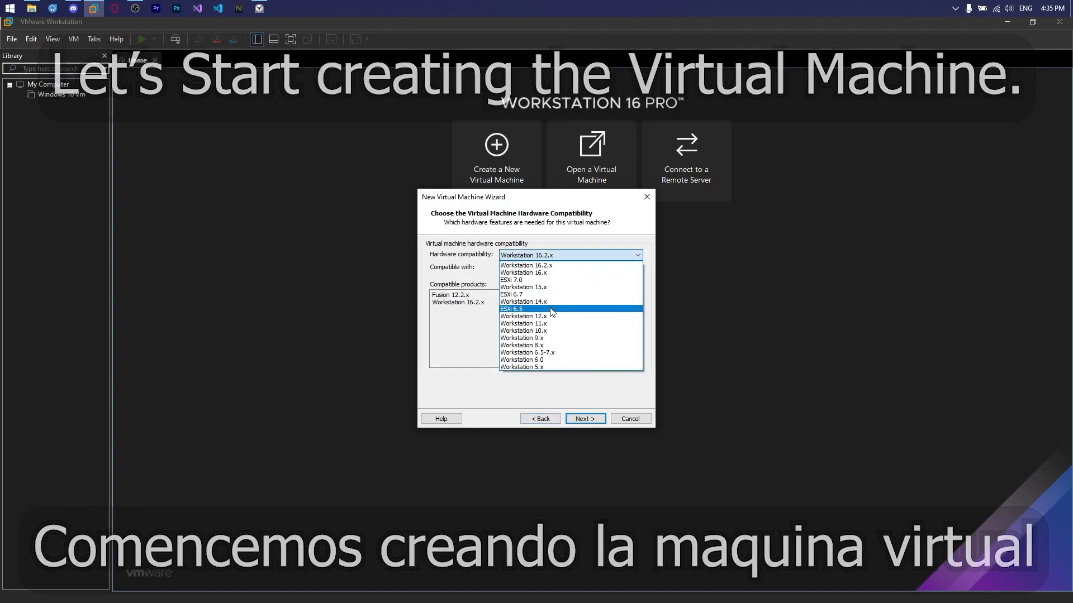
click(551, 316)
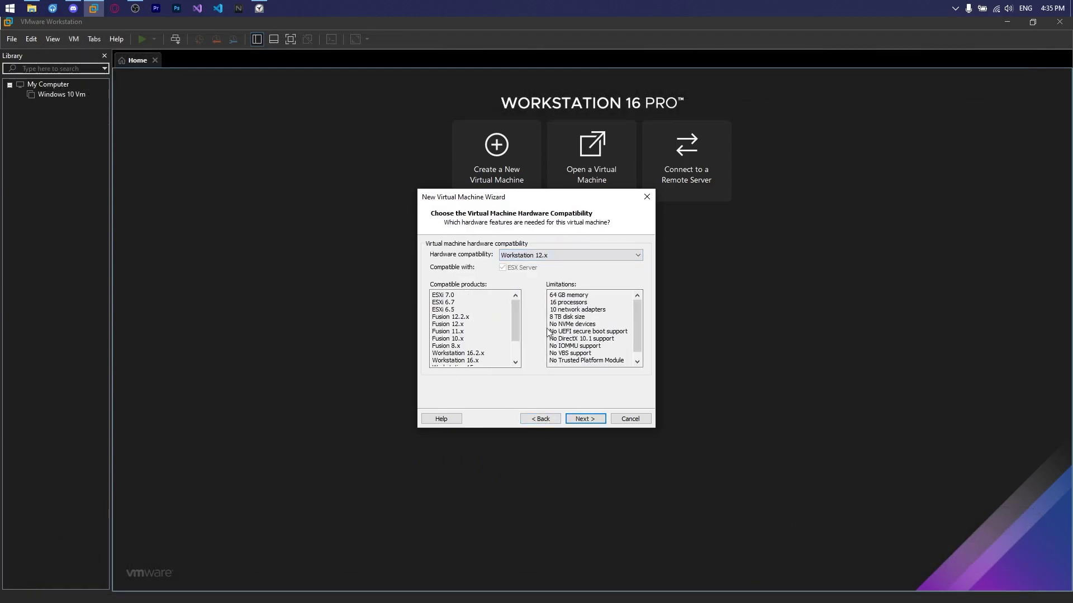
click(585, 419)
click(587, 420)
click(588, 422)
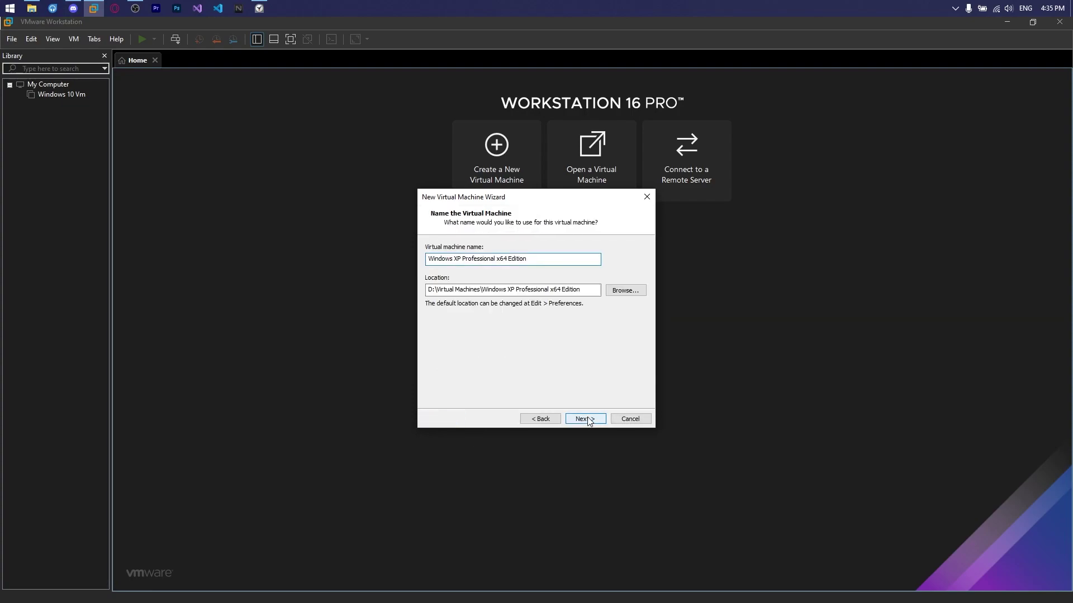
Accept the default virtual machine name and location, and assign four cores per processor.
click(587, 422)
click(586, 420)
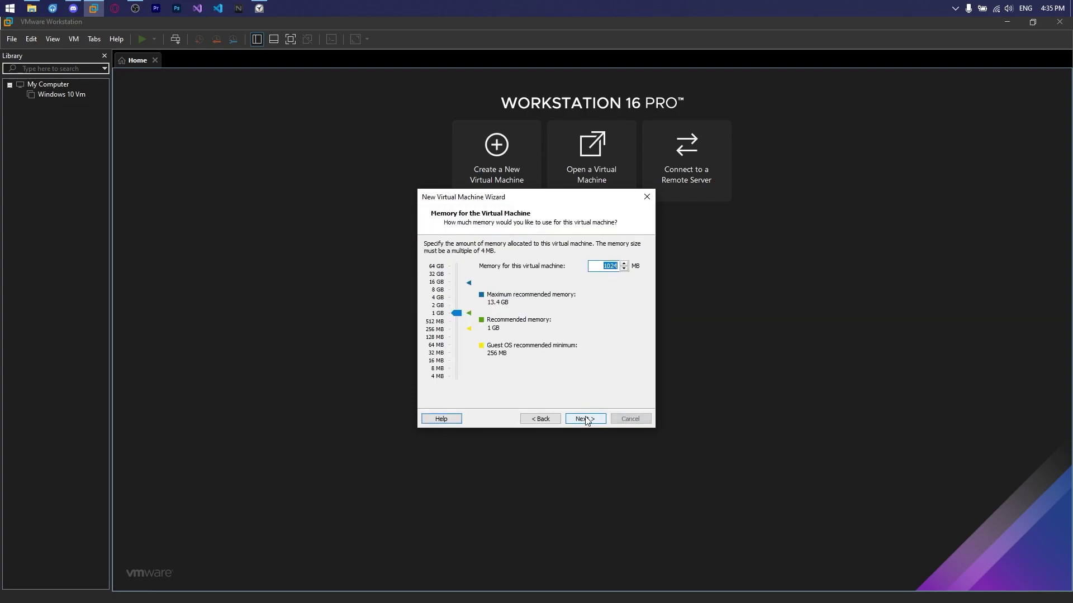
click(540, 419)
click(583, 270)
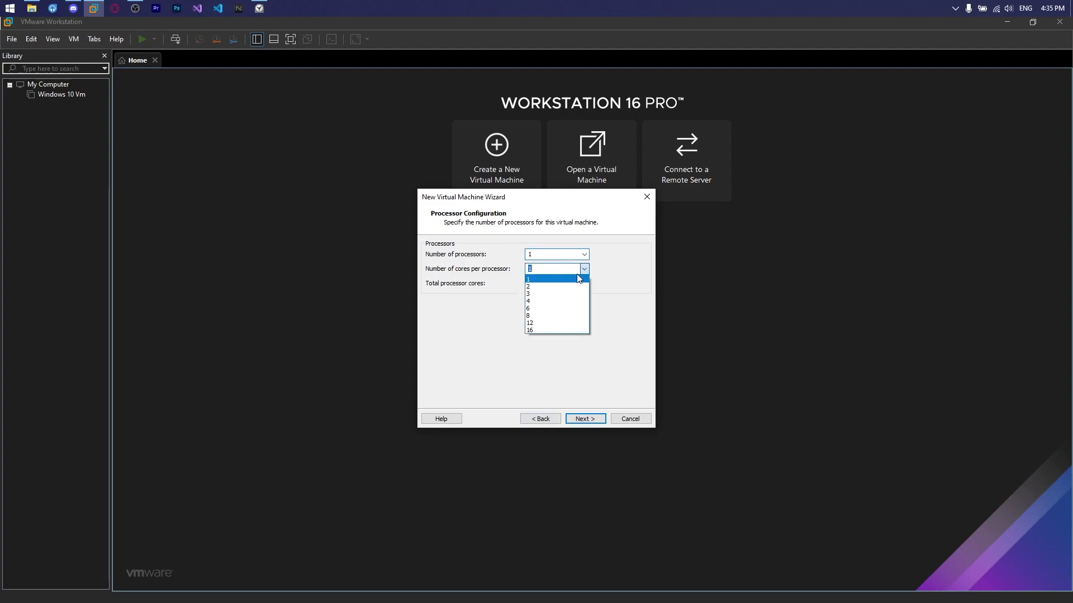
click(554, 302)
click(585, 419)
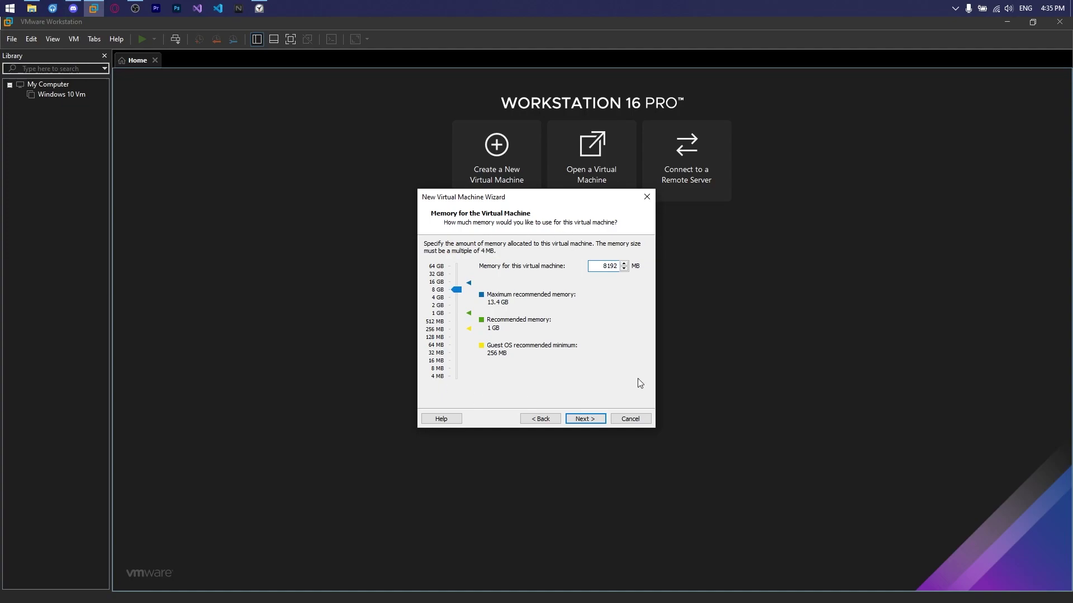
Confirm 8192 MB of memory and accept the default options up to the disk capacity settings.
click(596, 424)
click(595, 423)
click(595, 422)
click(594, 422)
click(595, 422)
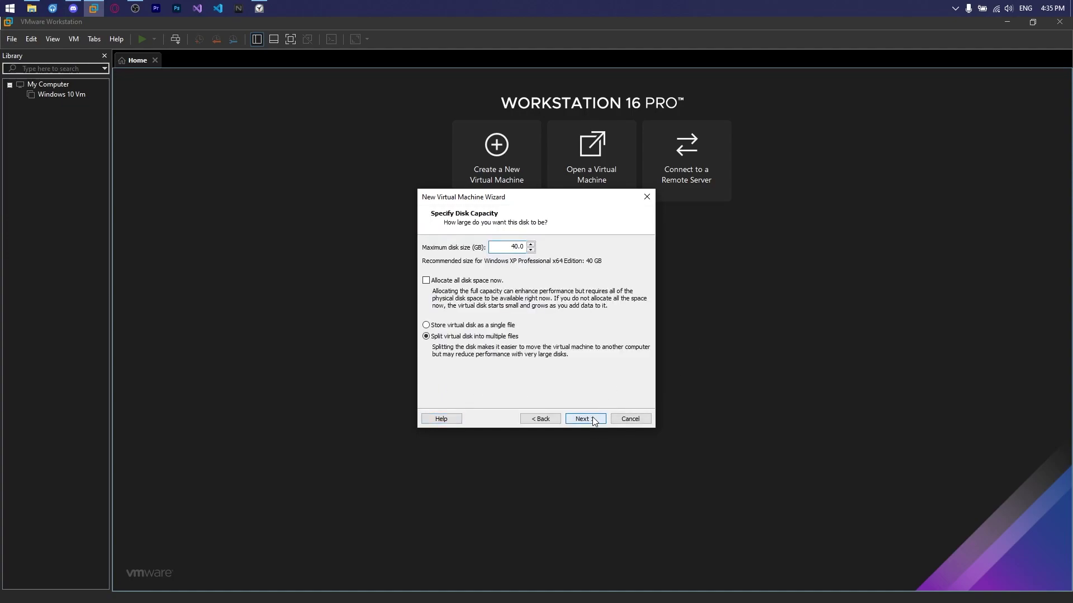
Set the virtual disk's maximum size to 60 GB and continue to the summary of the new virtual machine.
click(594, 421)
click(594, 422)
click(540, 419)
click(540, 418)
text(60)
key(Return)
key(Return)
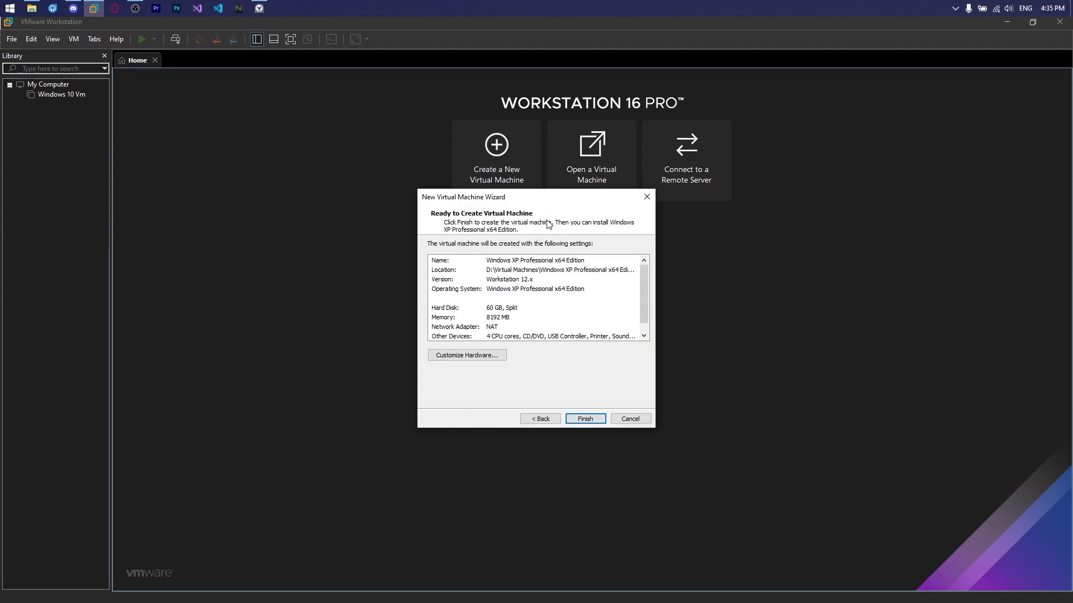
Customize the processor hardware to virtualize Intel VT-x/EPT or AMD-V/RVI and the CPU performance counters.
click(502, 359)
click(398, 167)
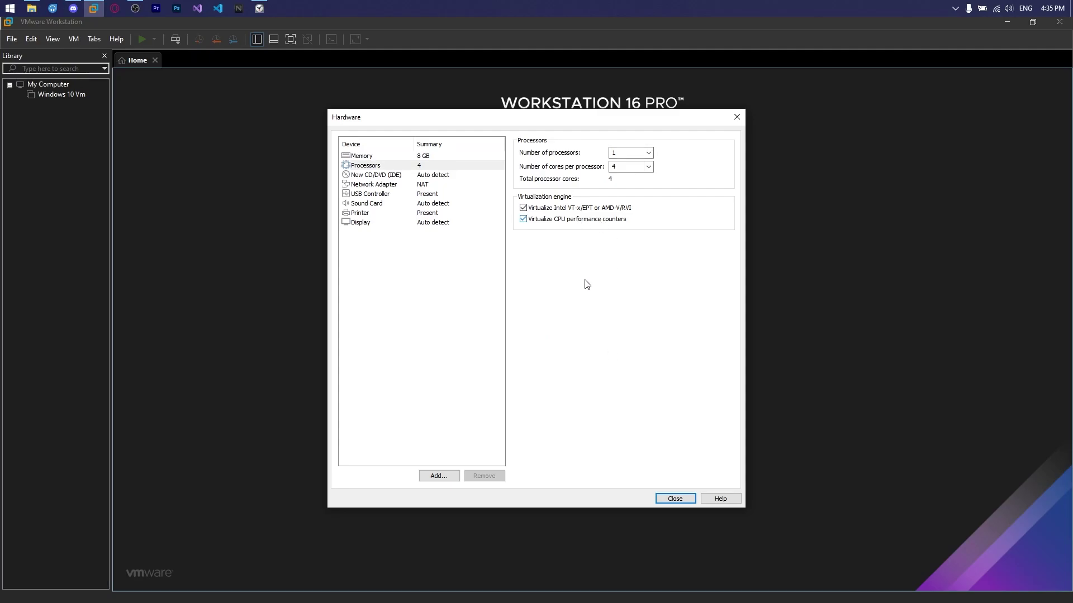
Load the image "win xp sp3 iso boo" from the Operating Systems folder on drive D: into the virtual CD/DVD drive.
click(425, 176)
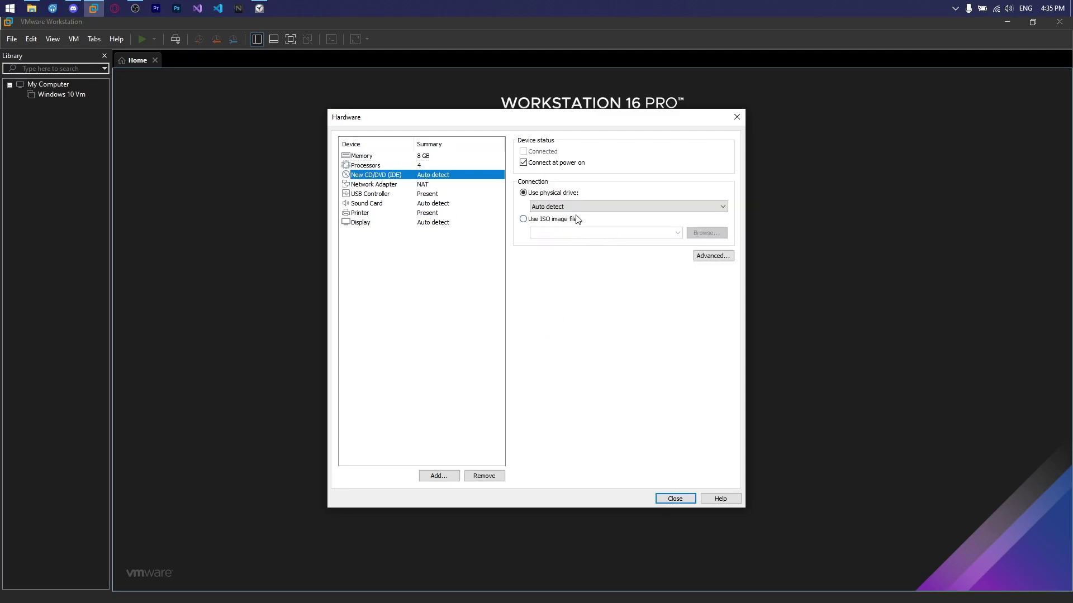
click(578, 219)
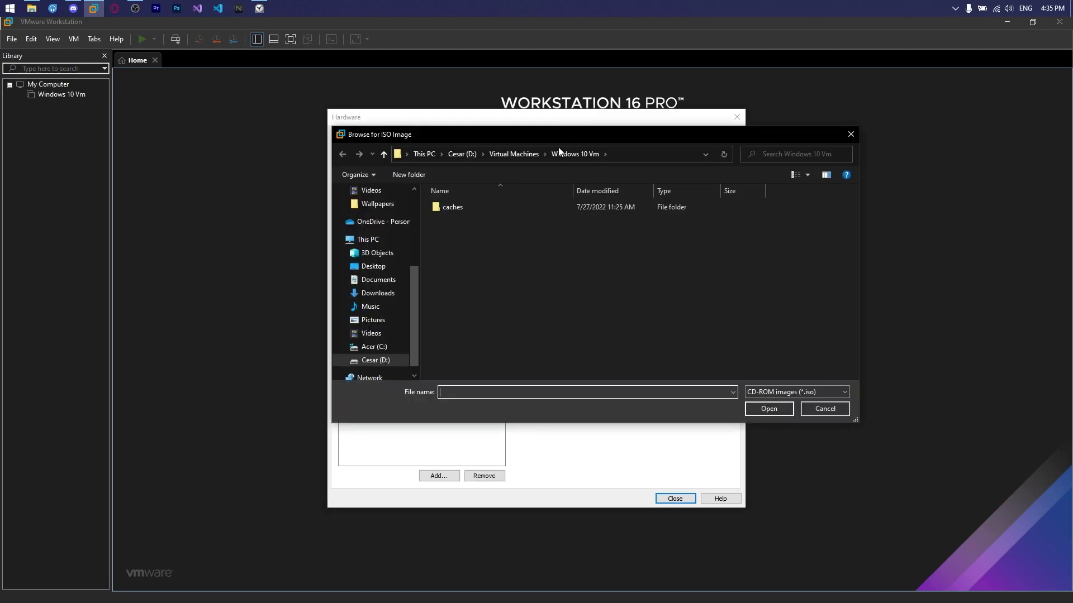
click(388, 357)
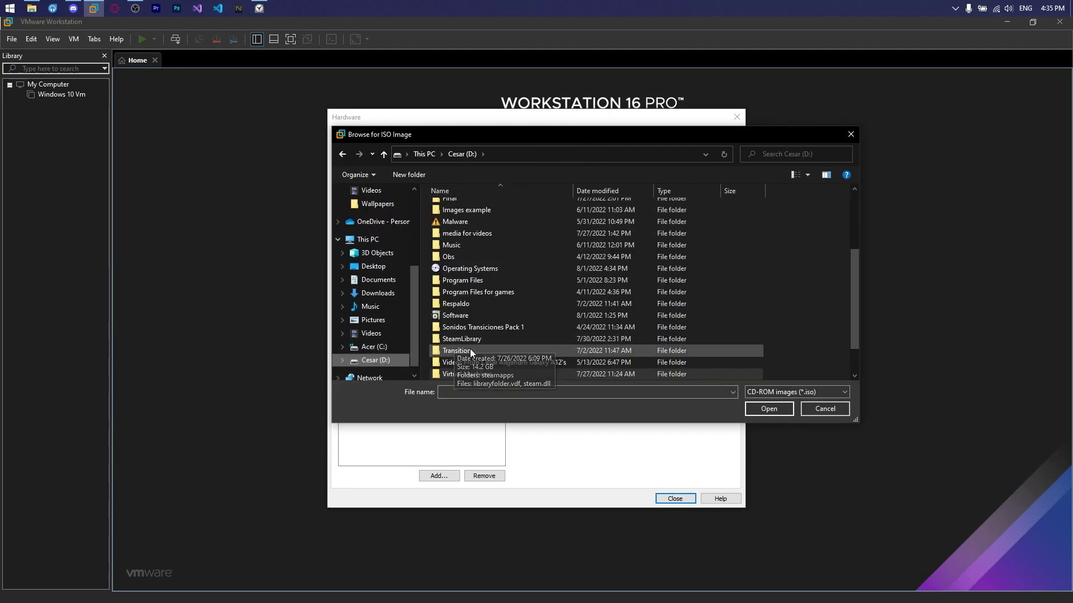
double_click(467, 270)
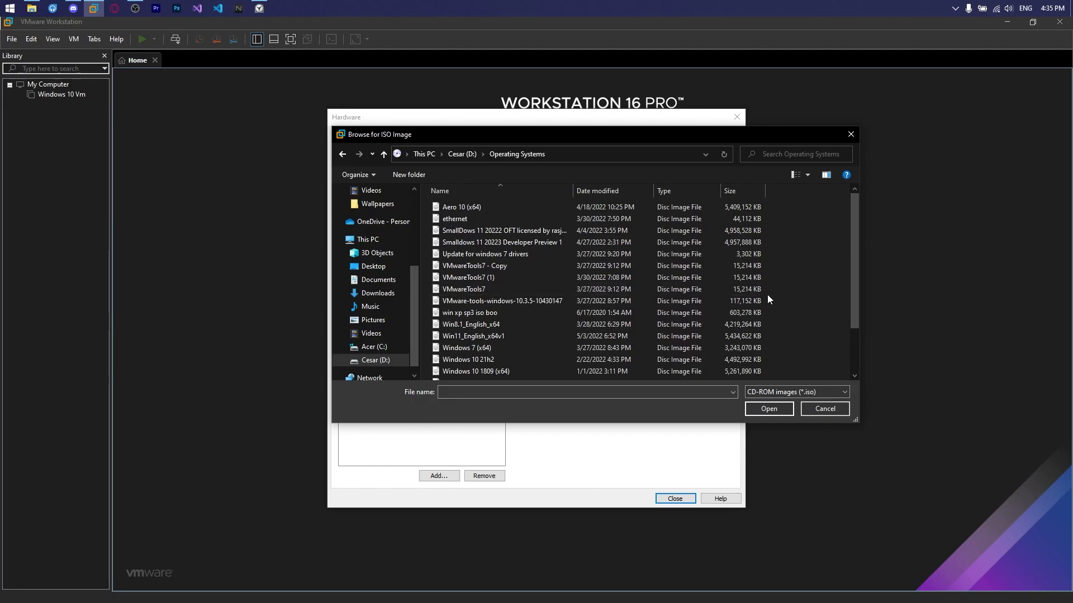
scroll(698, 299, down, 2)
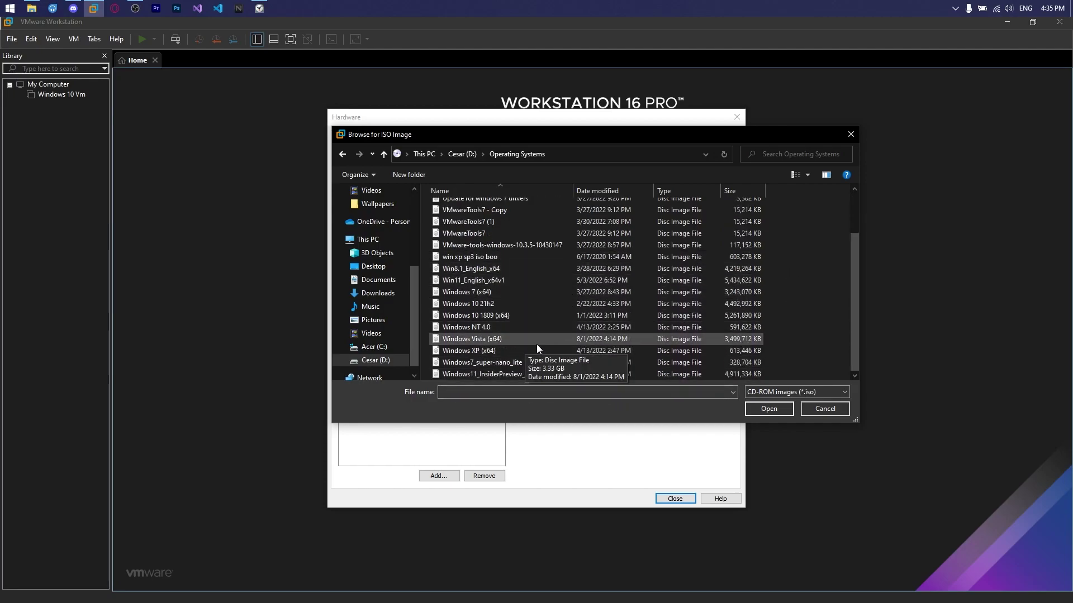
scroll(525, 352, up, 2)
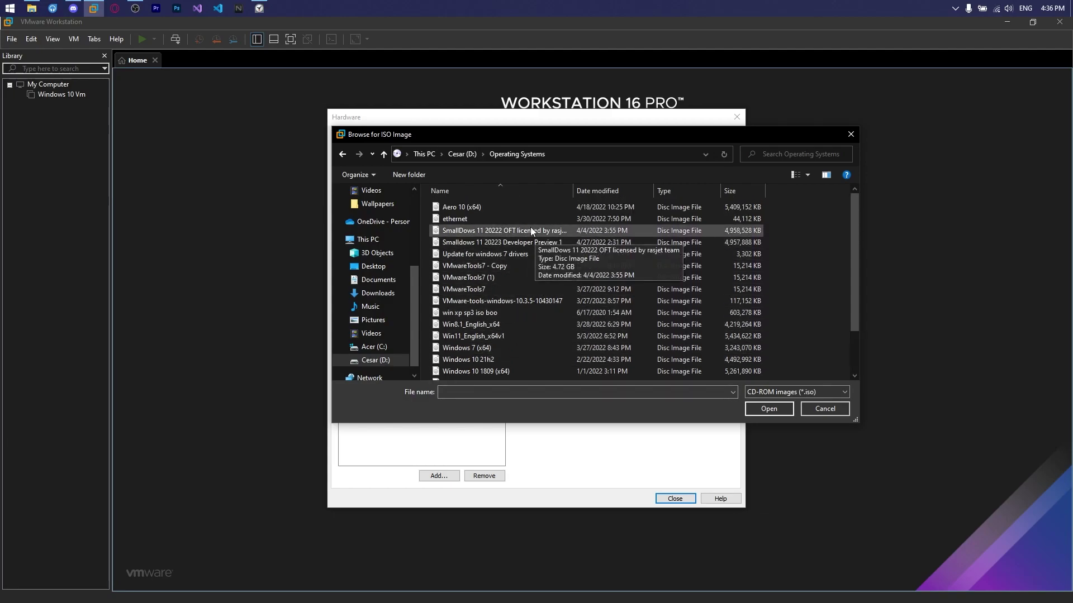
double_click(501, 312)
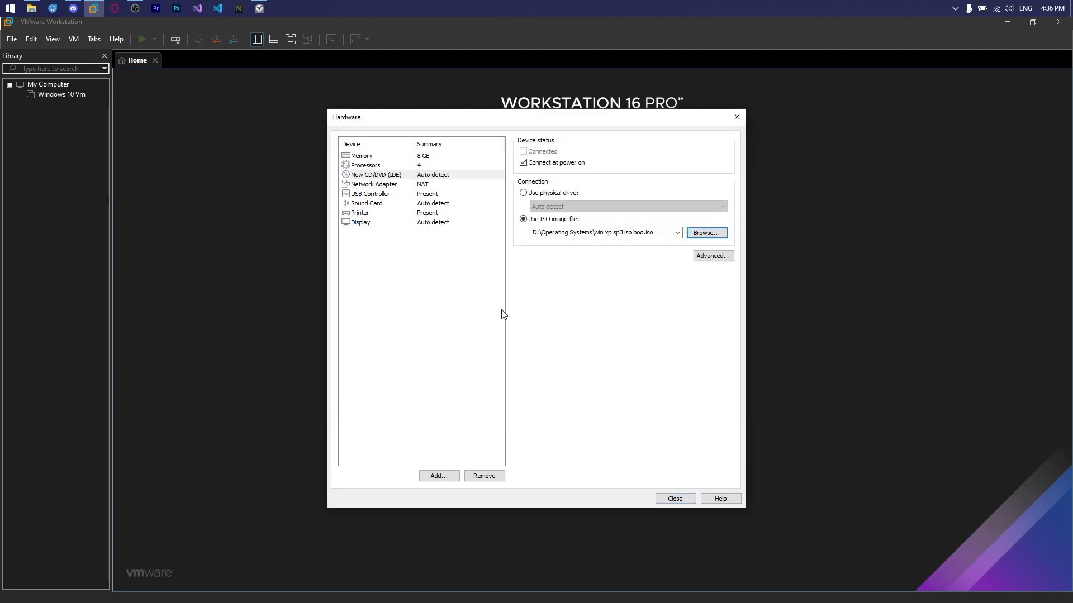
Finish creating the virtual machine and try to power it on.
click(675, 499)
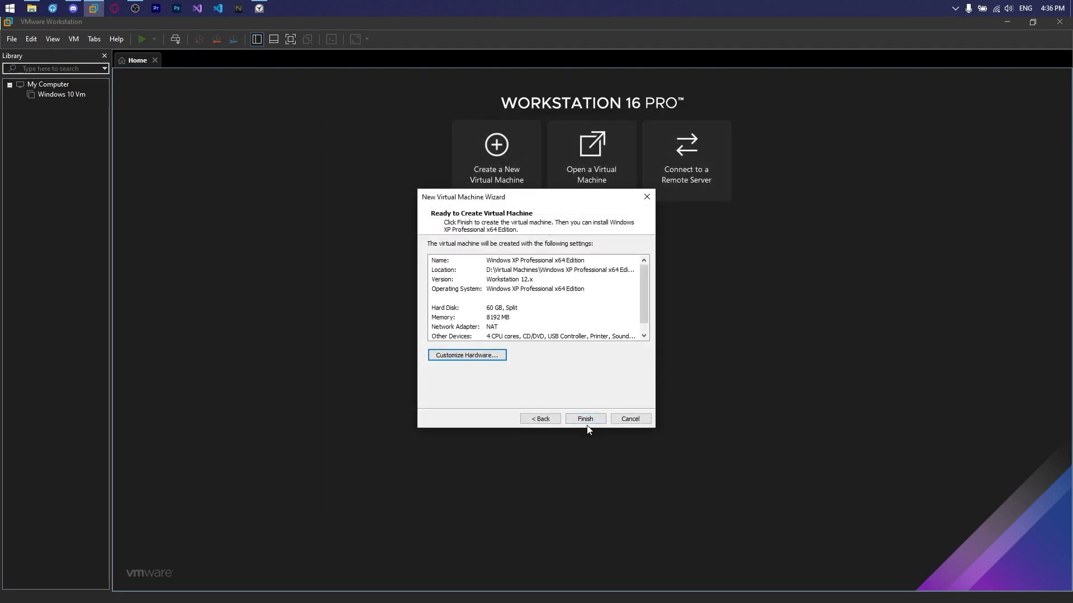
click(595, 419)
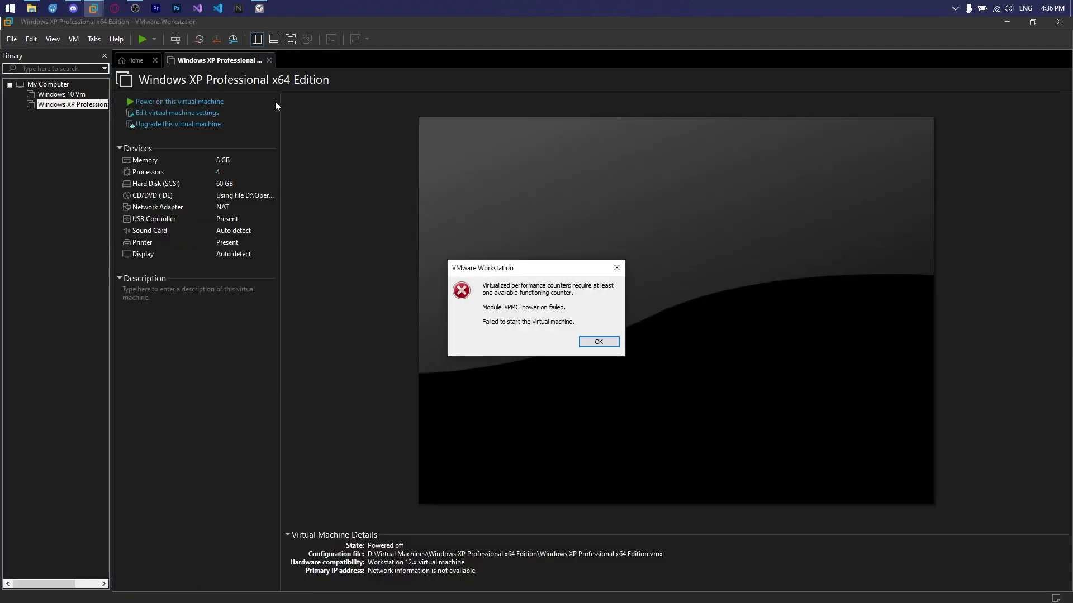
click(597, 346)
Disable virtualized CPU performance counters in the virtual machine's processor settings.
click(215, 153)
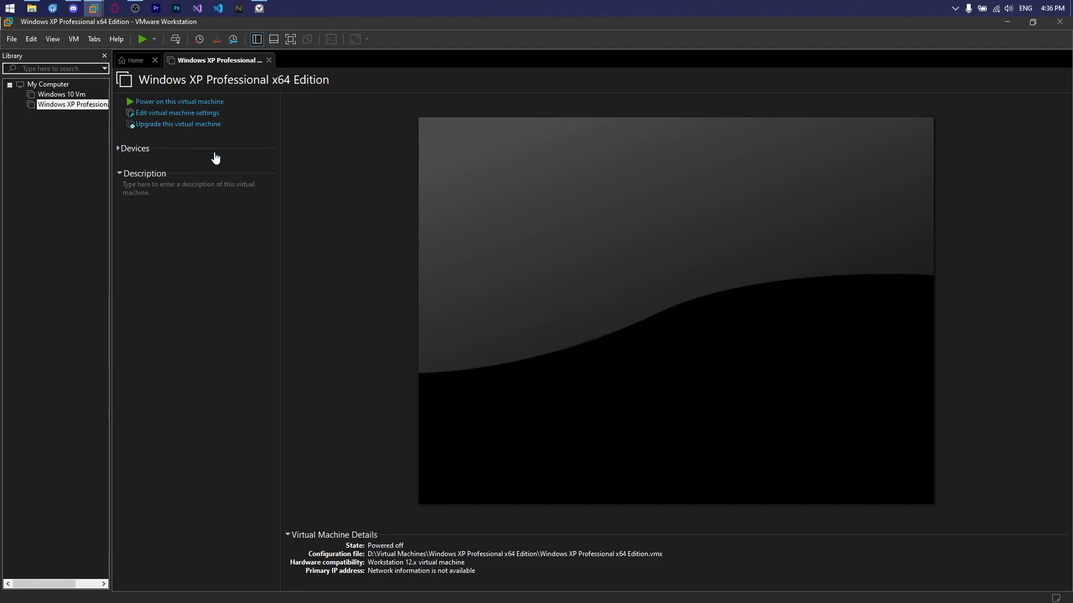
click(211, 155)
double_click(219, 172)
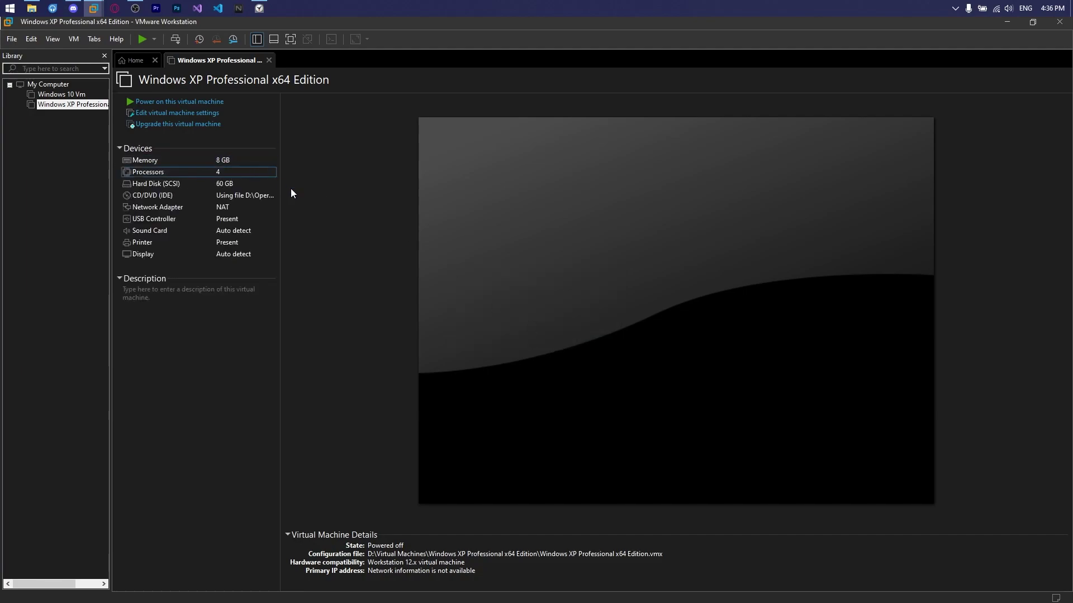
click(541, 220)
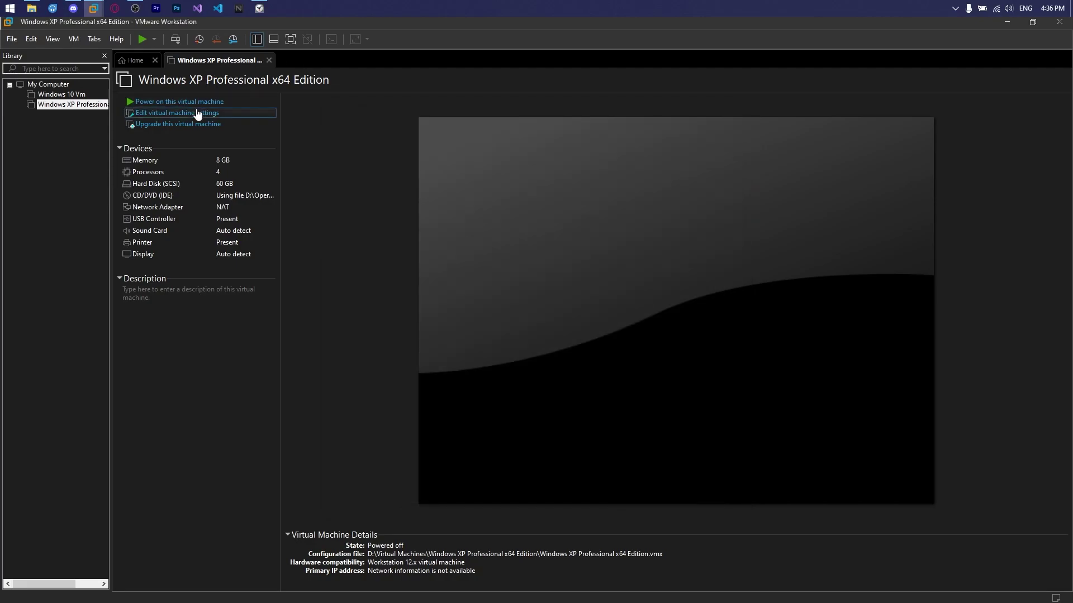
click(732, 114)
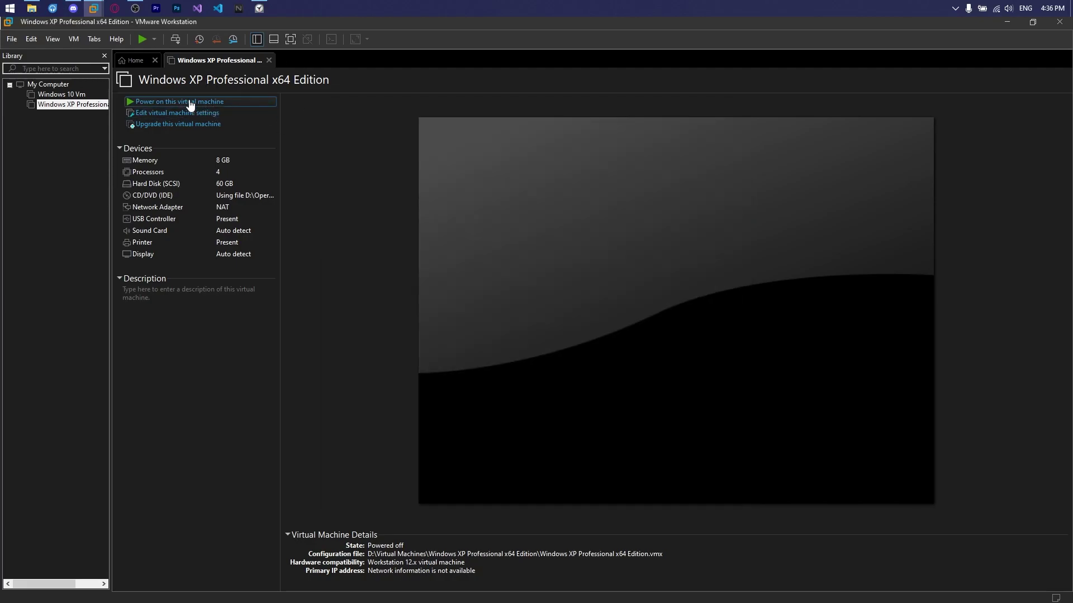
Power on the Windows XP virtual machine and switch it to full screen.
click(190, 102)
click(290, 39)
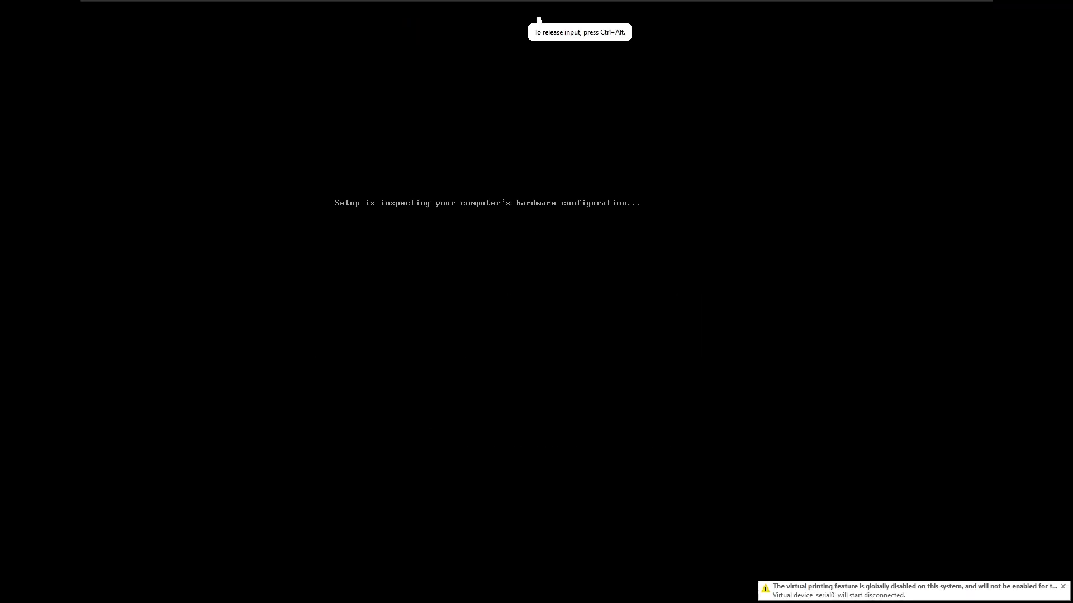
click(182, 7)
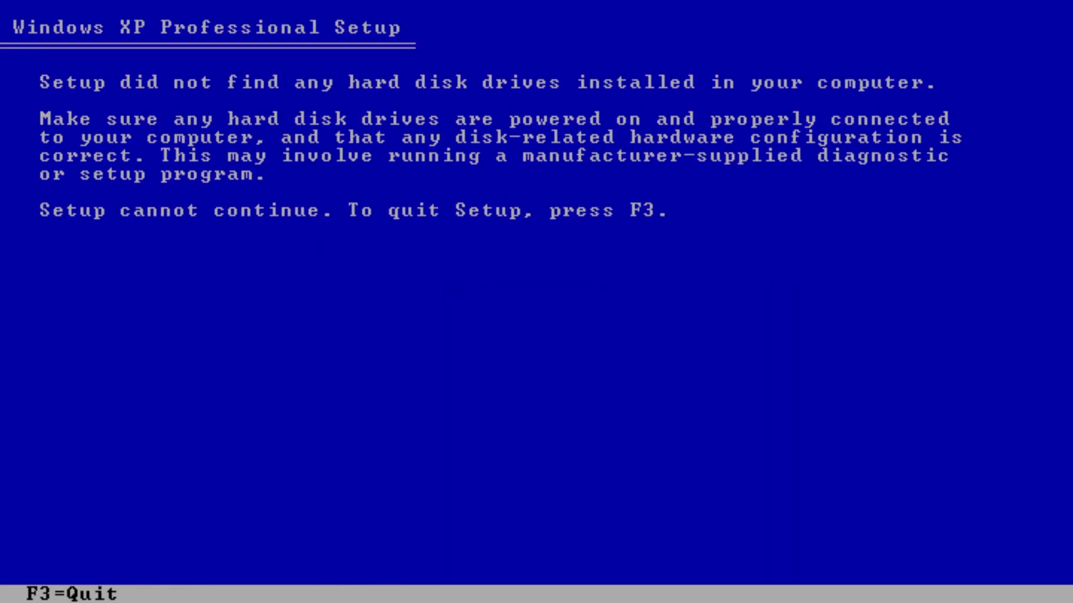
Quit Windows XP Setup and power off the virtual machine.
key(F3)
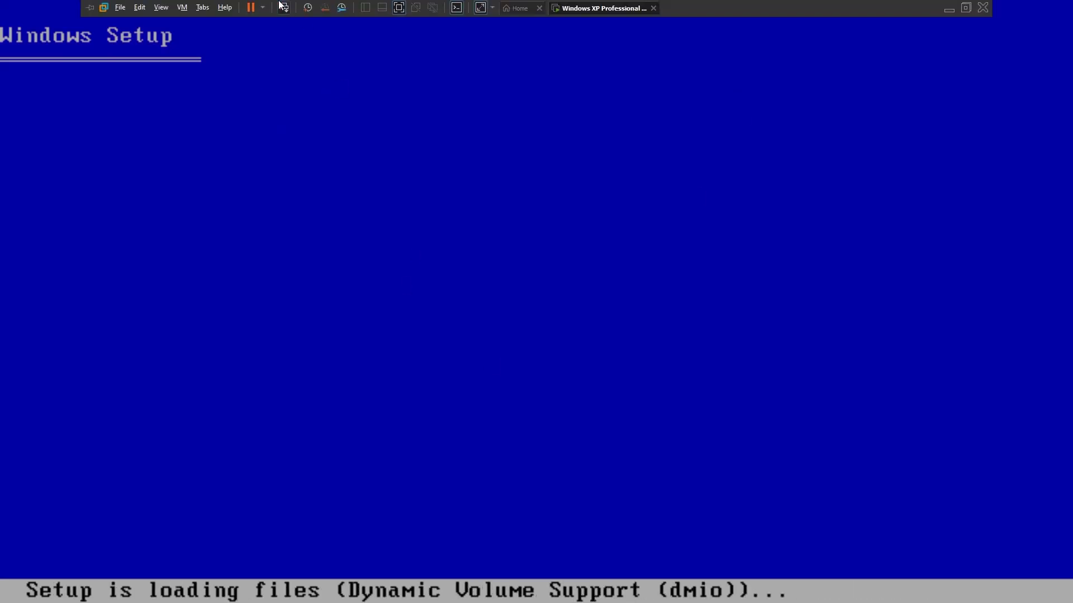
click(262, 7)
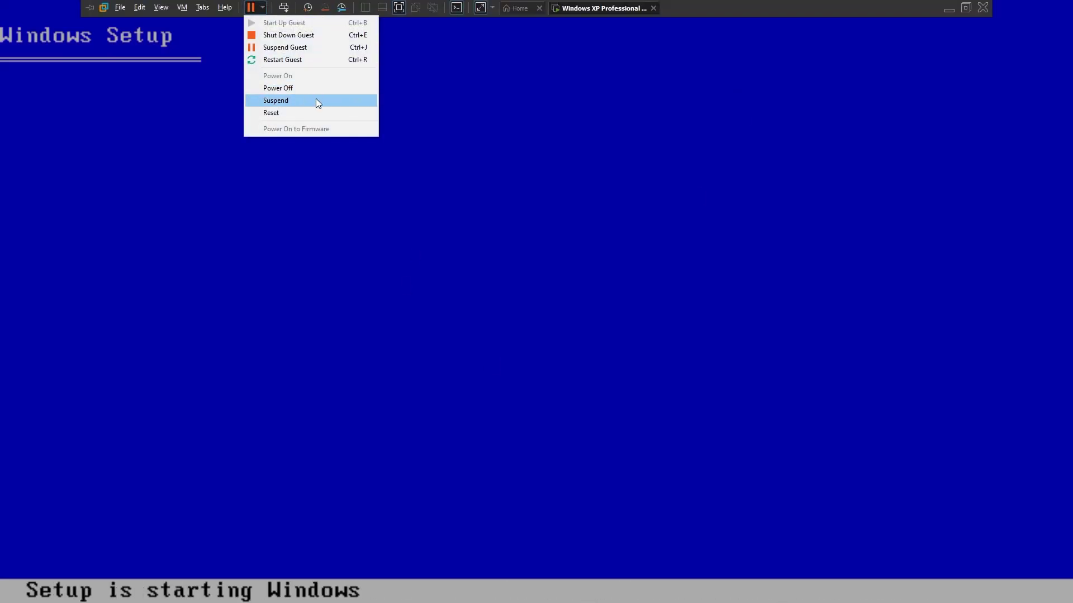
click(316, 86)
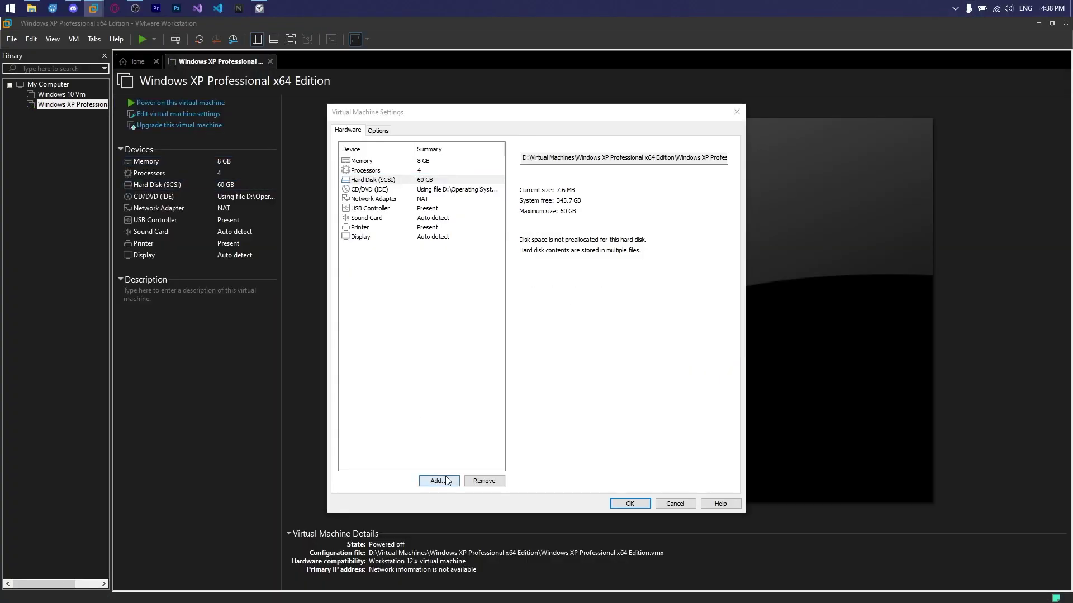
Add a new hard disk to the virtual machine's hardware.
click(438, 480)
click(589, 423)
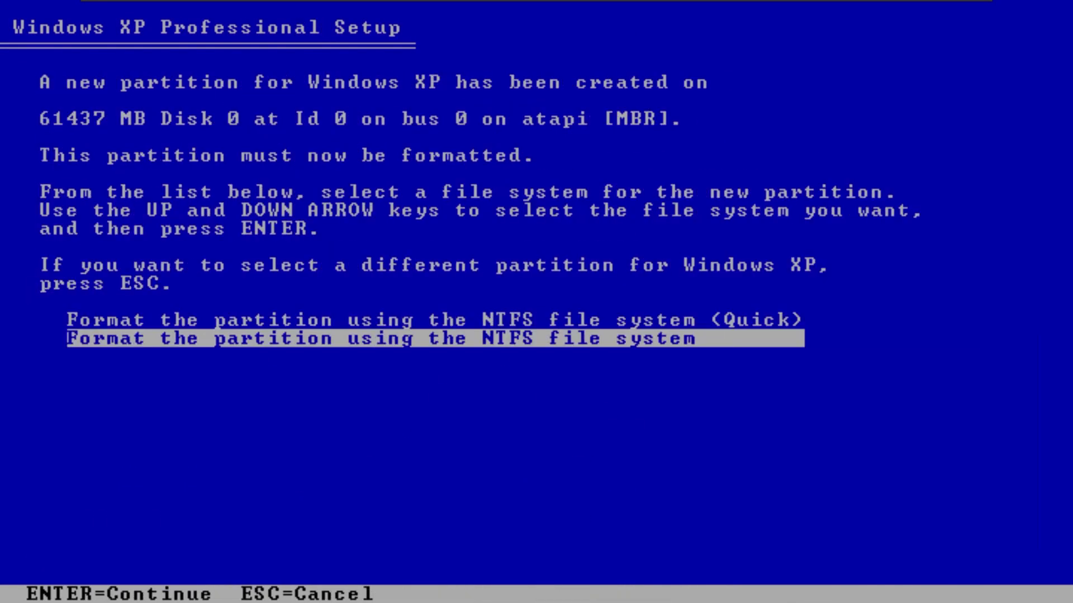
Format the new partition with the NTFS file system and proceed through the Windows XP installation.
key(Return)
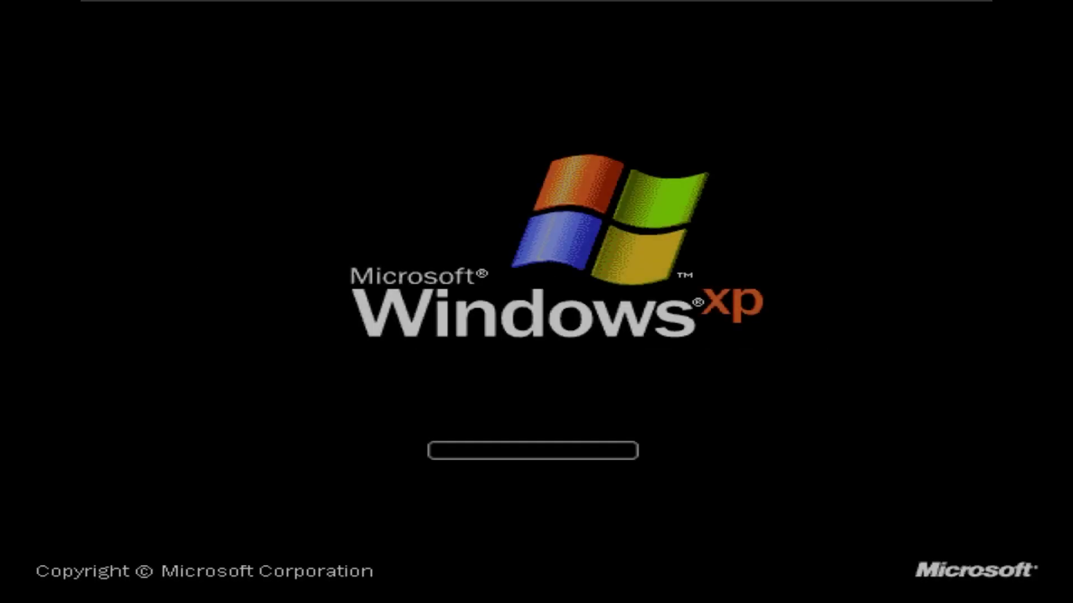
click(342, 150)
key(alt+n)
key(alt+n)
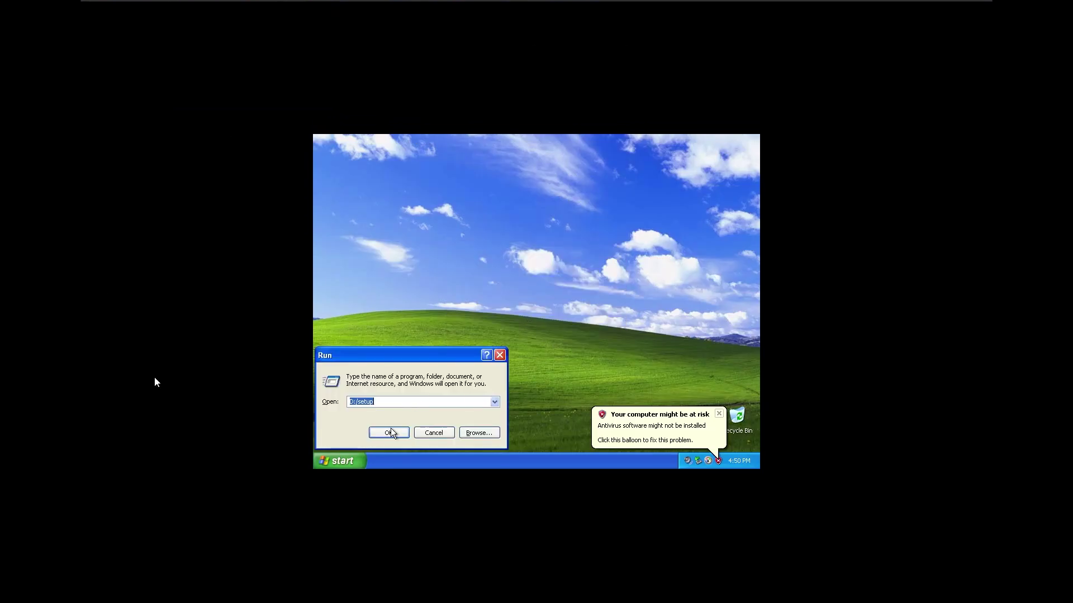
Run D:/setup to install VMware Tools, and close the Windows XP tour notice and Internet Explorer.
click(390, 429)
key(super)
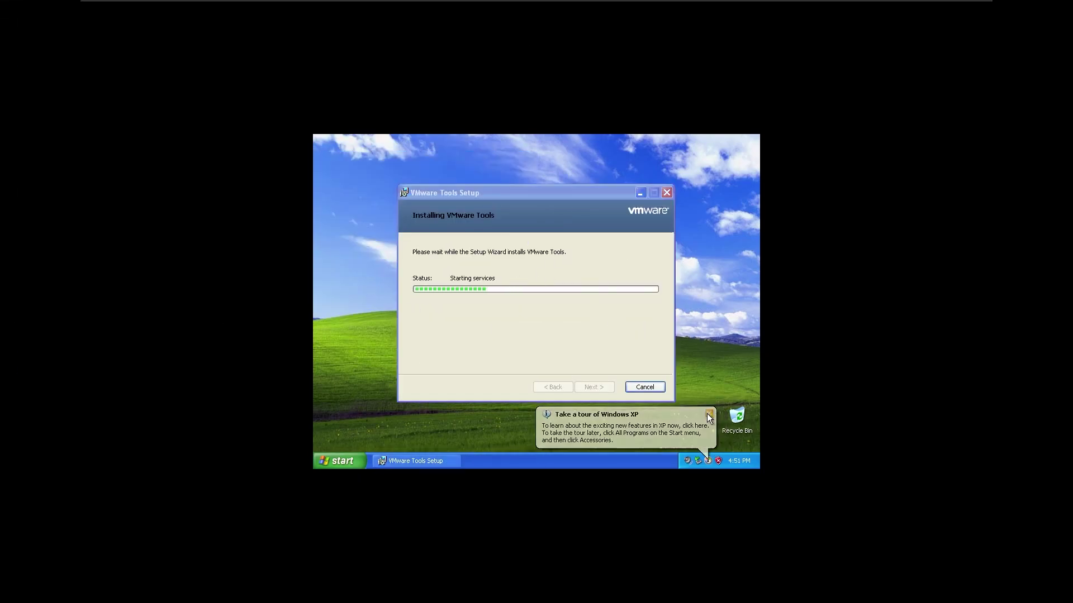
click(709, 416)
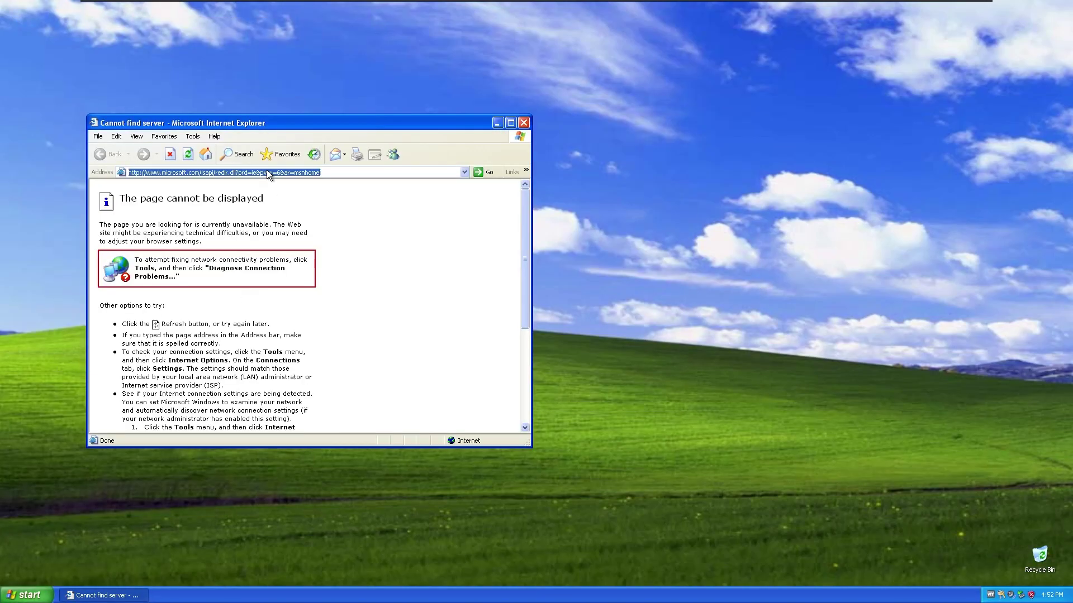
click(524, 123)
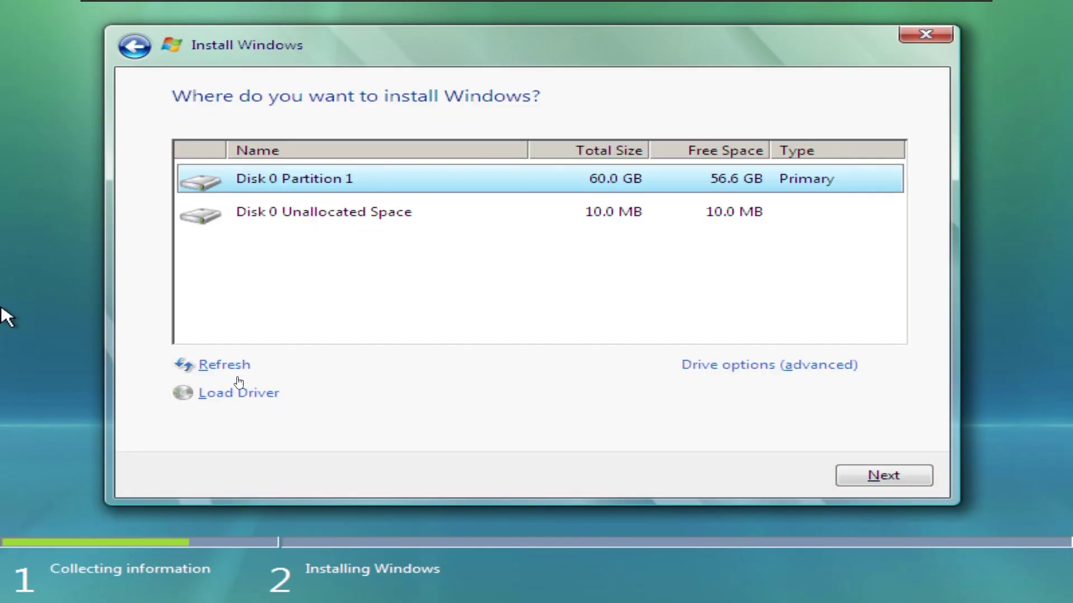
Install Windows Vista on Disk 0 Partition 1 and confirm the time zone during its setup.
click(888, 476)
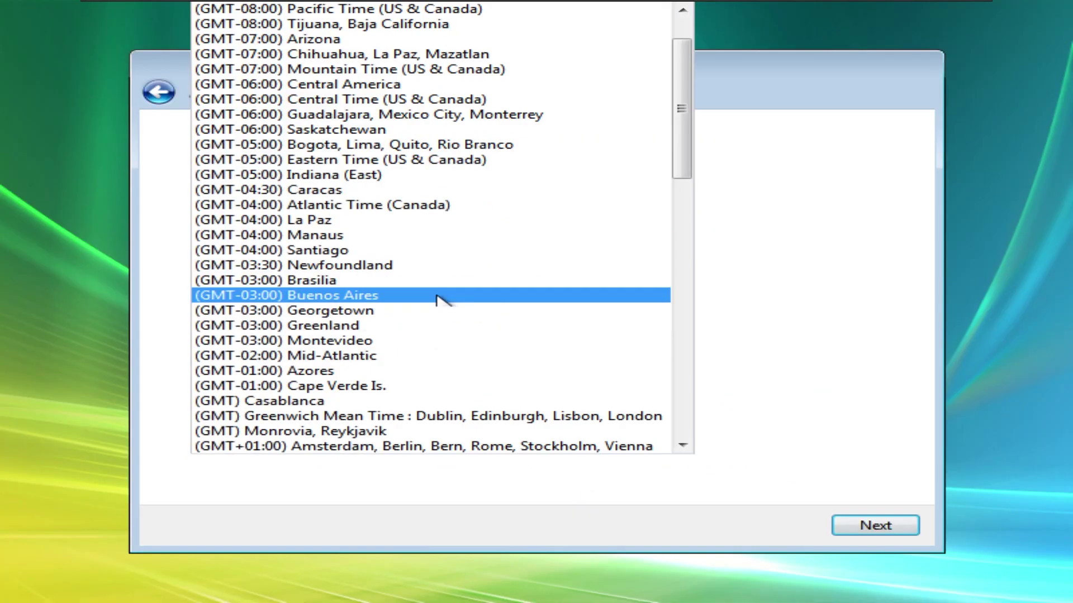
scroll(424, 210, down, 3)
click(866, 530)
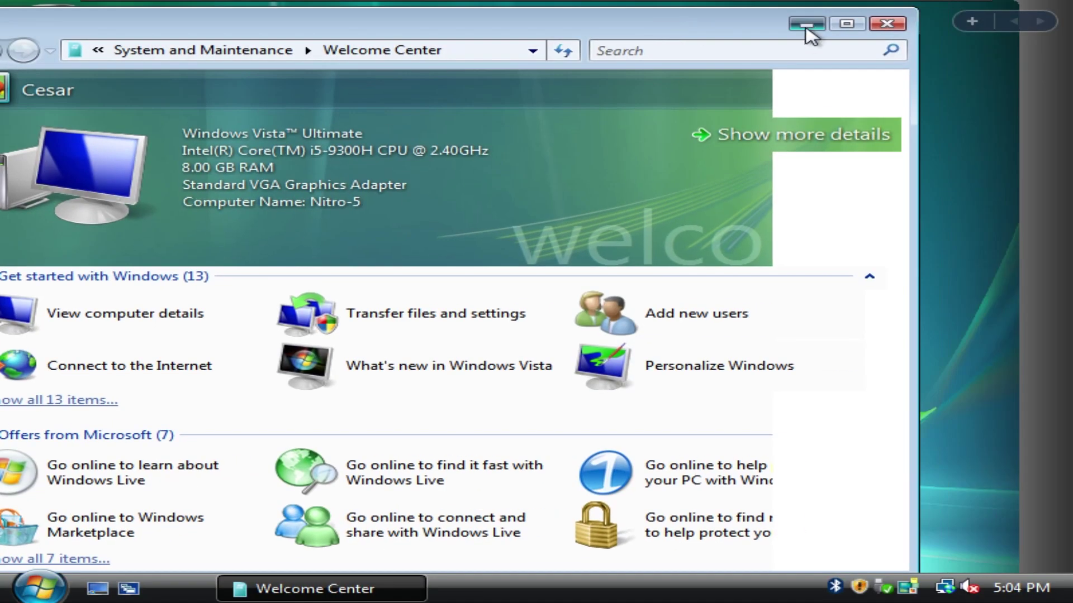
Minimize the Welcome Center, shut down Windows Vista, and convert the virtual machine's hardware compatibility to Workstation 14.x.
click(806, 26)
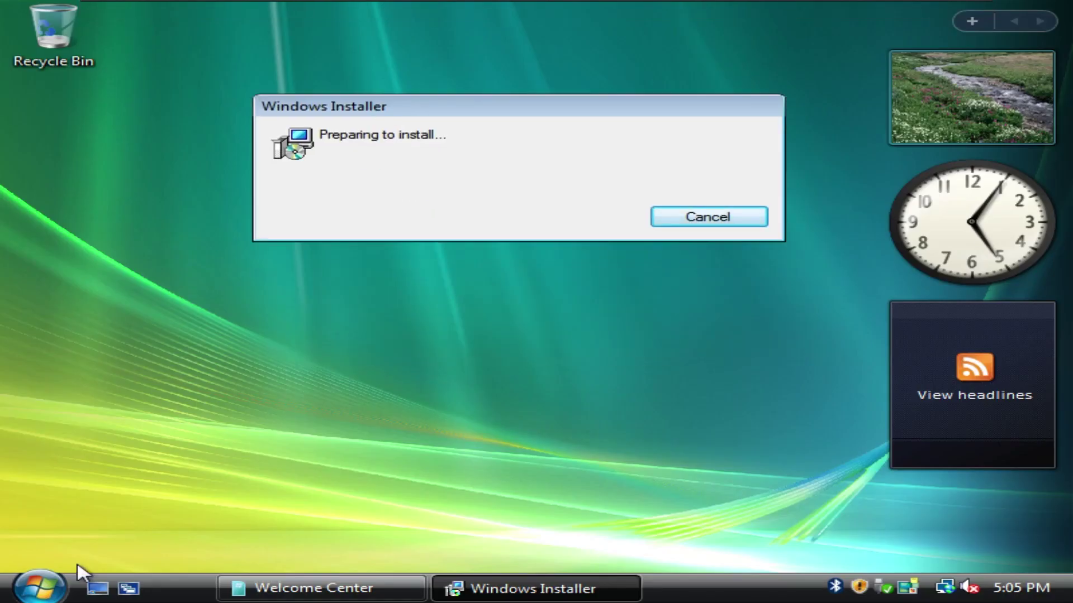
click(40, 586)
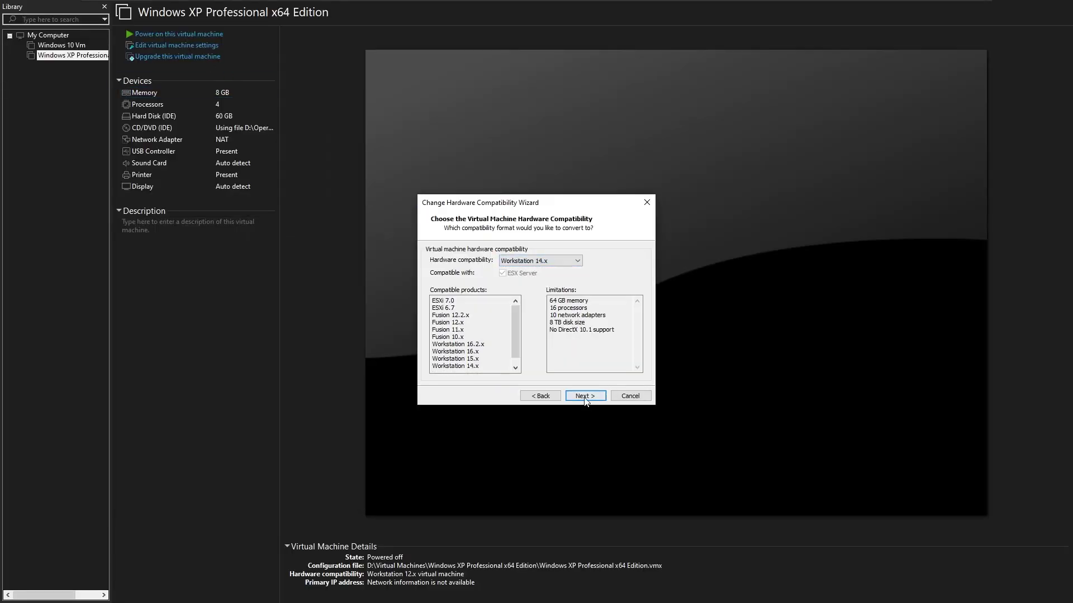
click(584, 396)
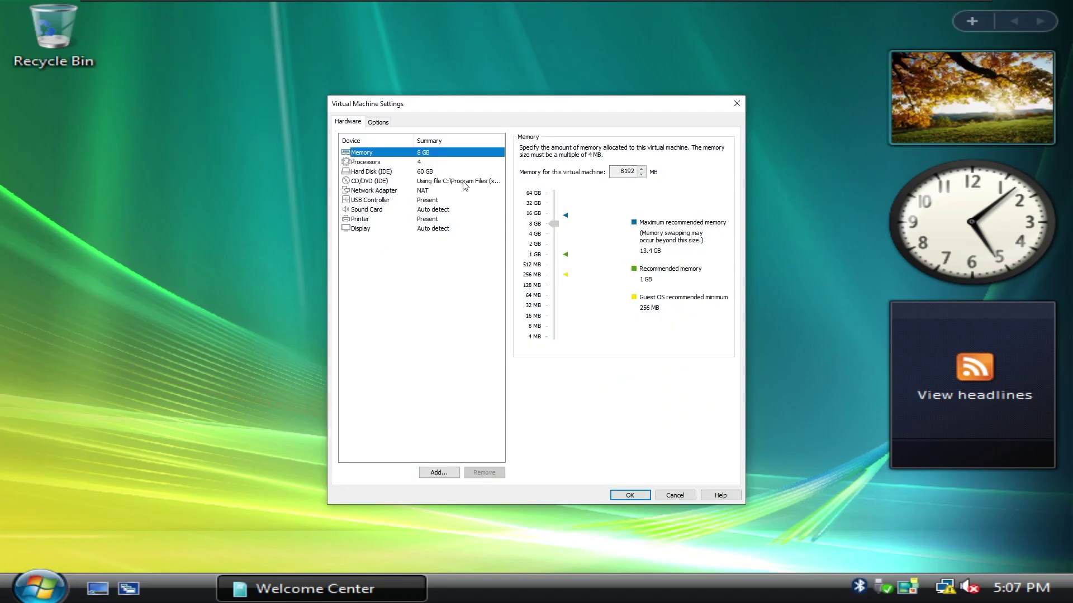
Select the CD/DVD device in the virtual machine's hardware settings and open Windows Security settings on the host.
click(464, 186)
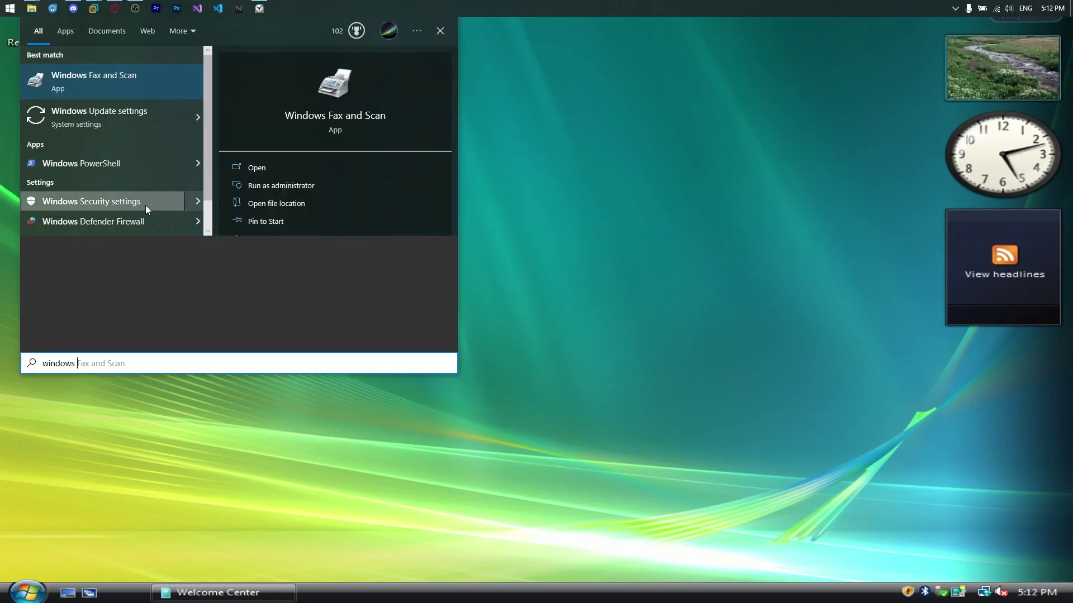
click(146, 208)
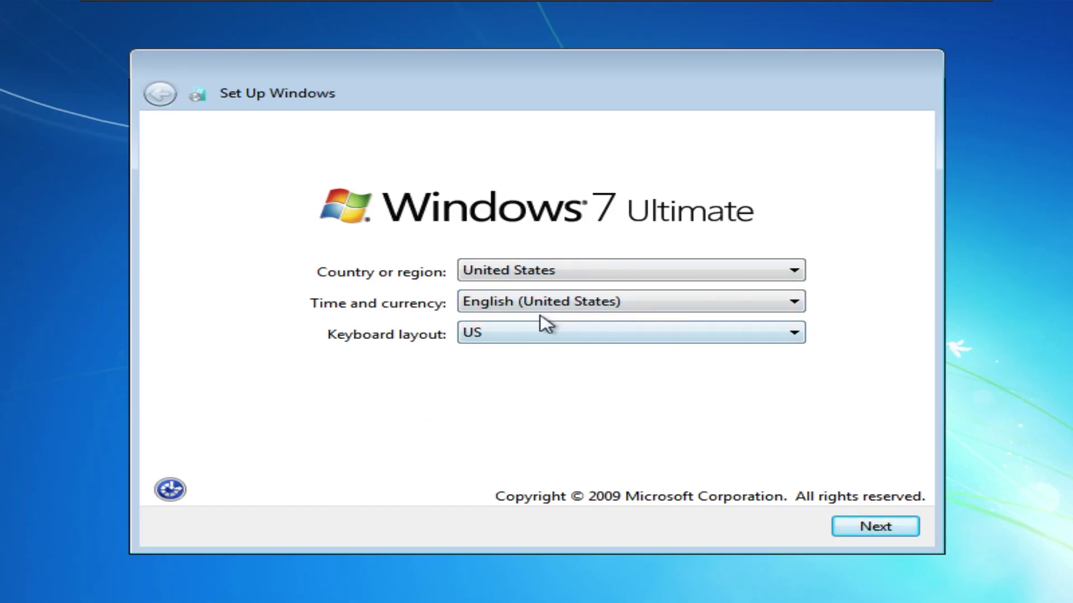
Choose the country or region and the time and currency format in Windows 7 setup, and accept the computer name.
click(558, 270)
click(521, 319)
click(559, 302)
scroll(573, 355, up, 10)
scroll(572, 355, down, 20)
click(575, 95)
click(875, 527)
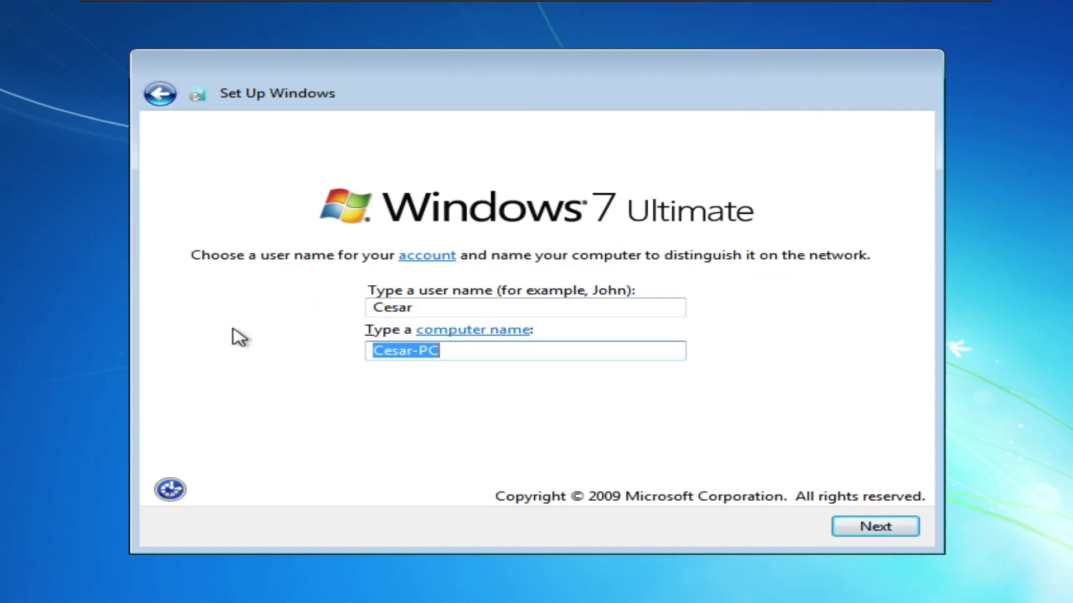
key(Return)
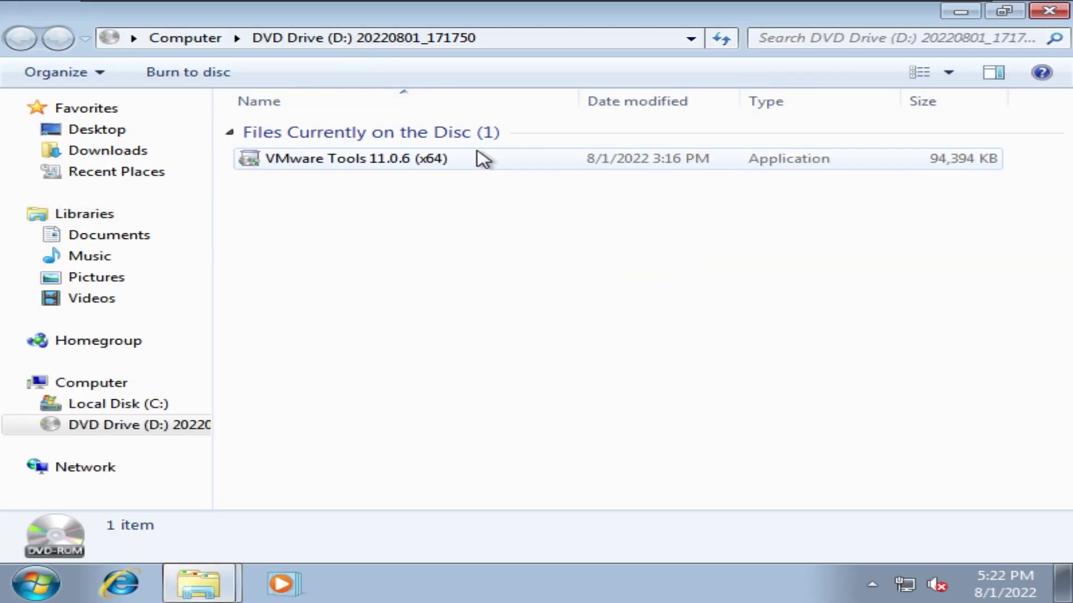
Run the VMware Tools 11.0.6 (x64) installer from the DVD drive and begin changing the virtual machine's hardware compatibility.
double_click(481, 158)
click(1052, 19)
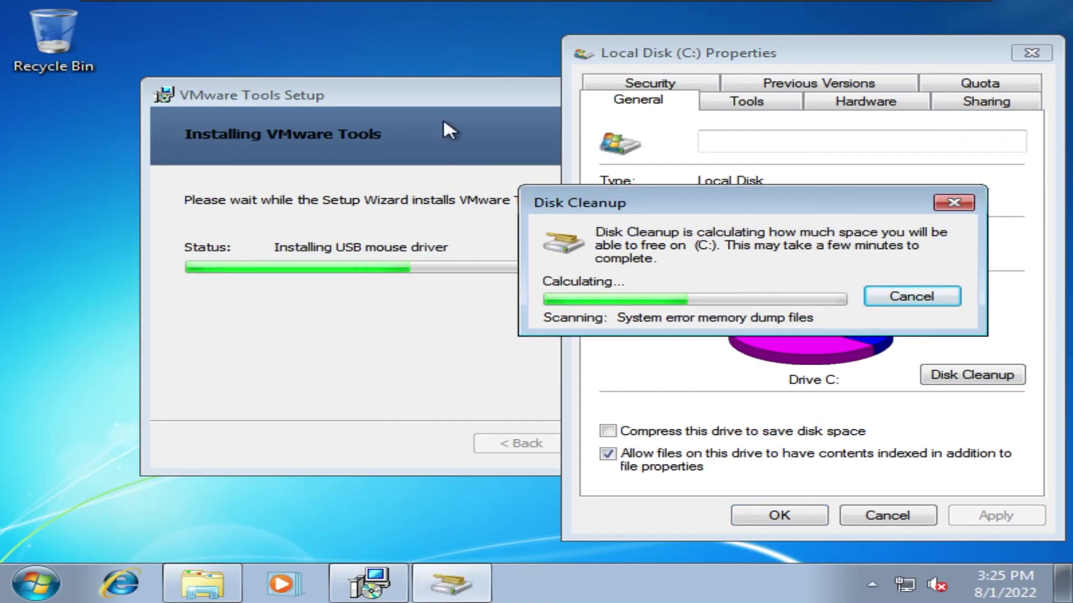
mouse_move(481, 7)
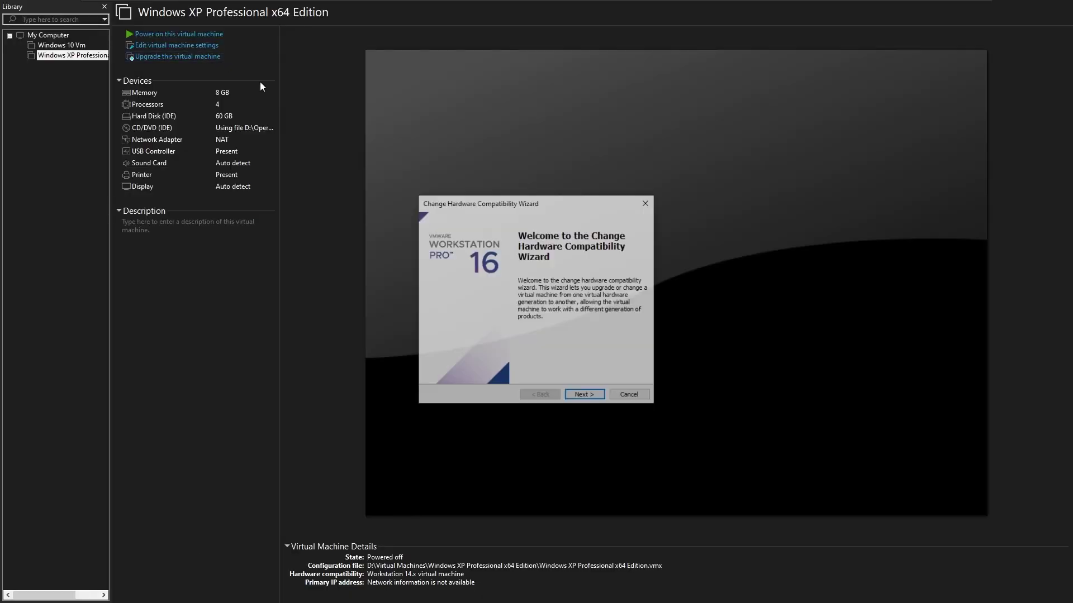
click(585, 396)
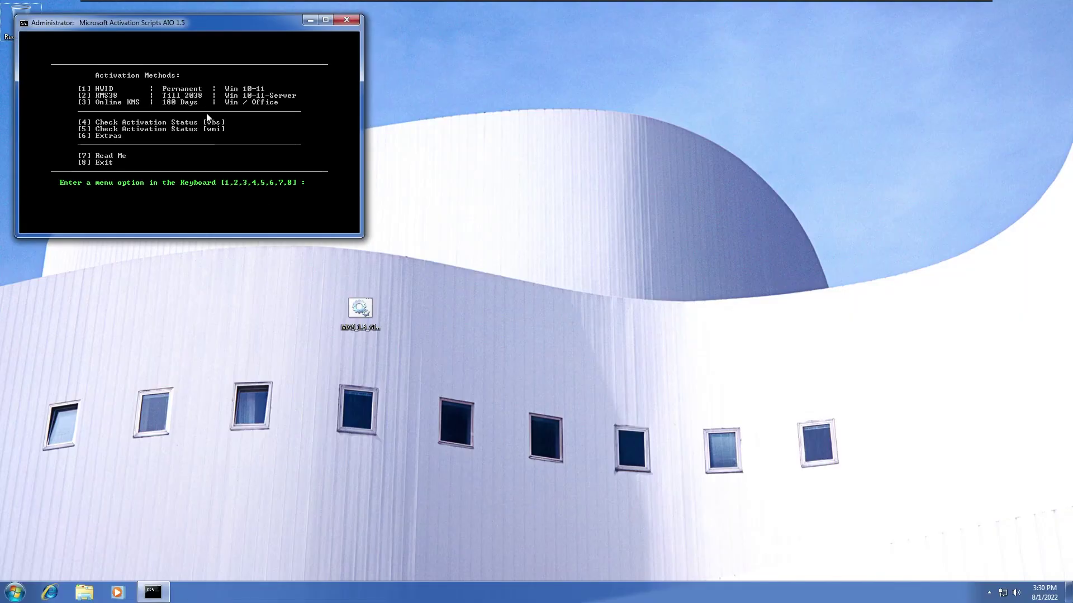
Choose the Online KMS method in Microsoft Activation Scripts and run its first option.
key(3)
key(1)
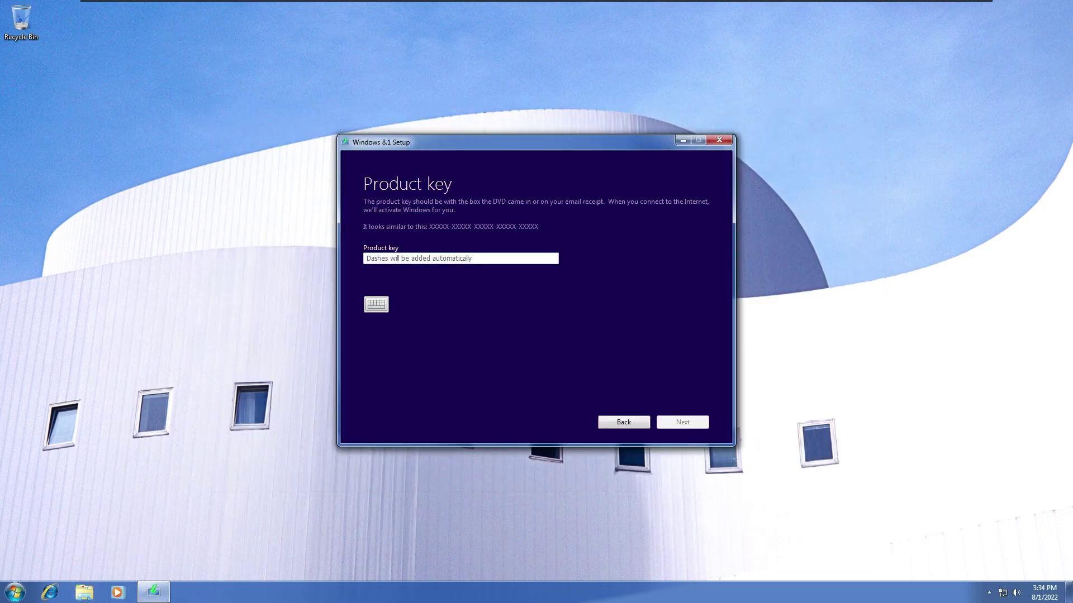
Enter the product key in Windows 8.1 Setup and proceed through to the installation.
click(678, 422)
key(Return)
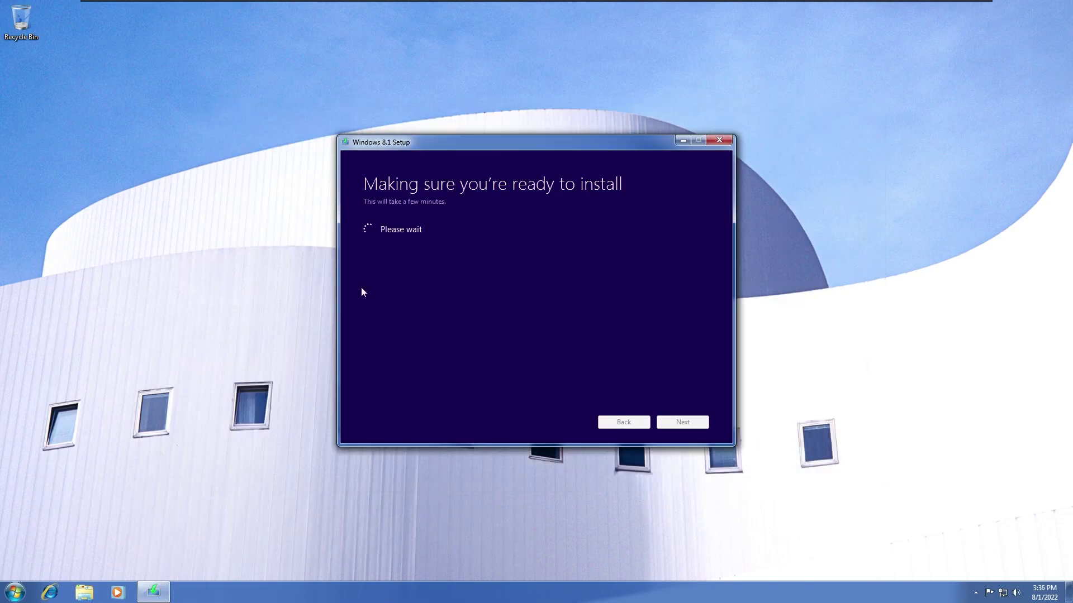
click(659, 420)
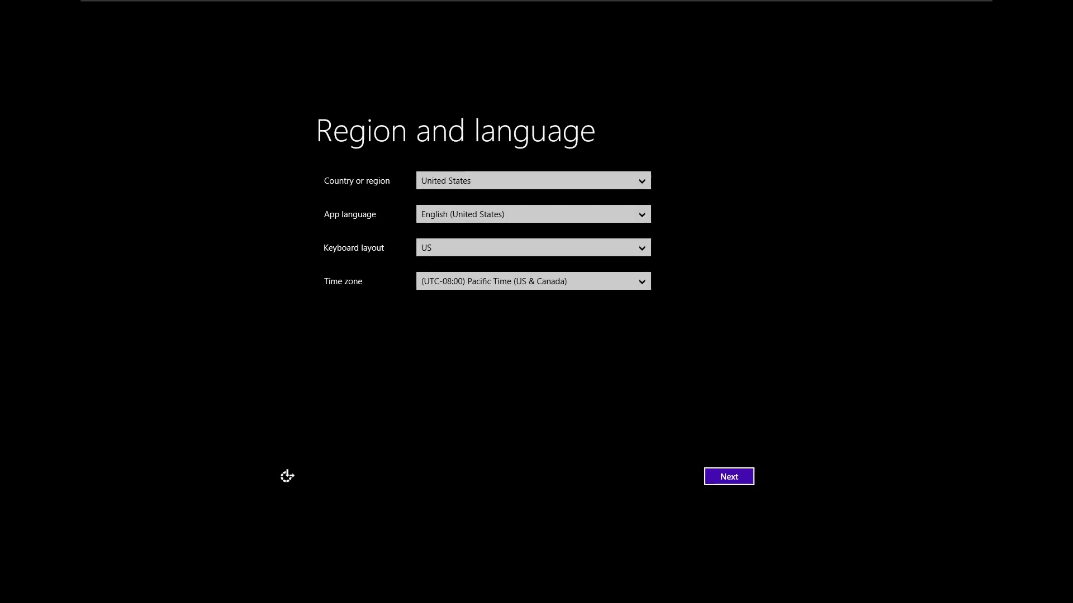
Set the country or region to Mexico and choose the app language in the Windows 8.1 setup.
click(521, 181)
scroll(521, 179, down, 2)
click(514, 190)
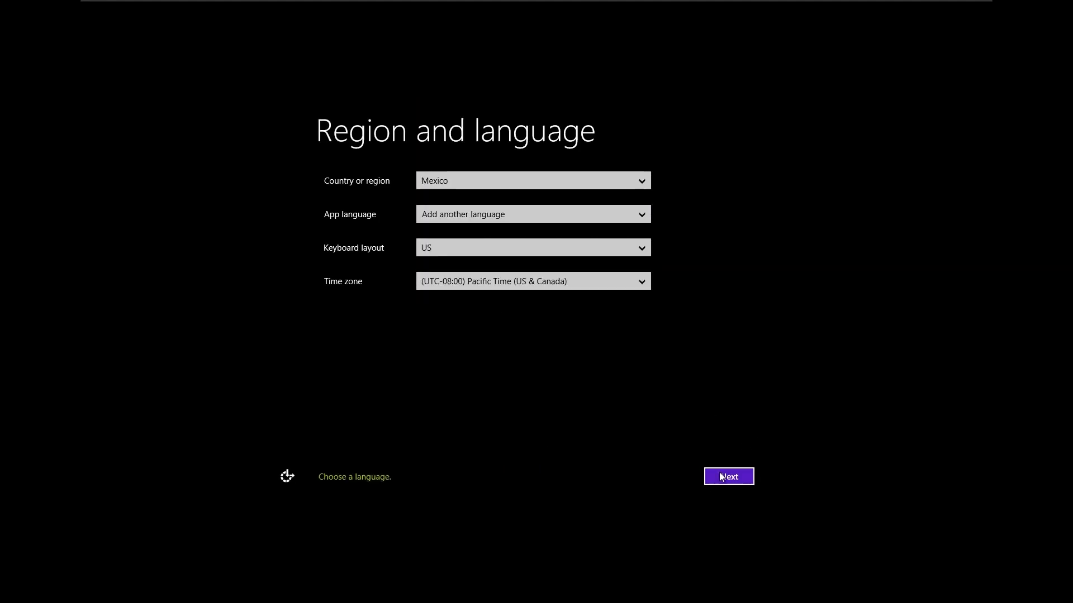
click(482, 214)
scroll(641, 214, down, 7)
scroll(616, 171, up, 12)
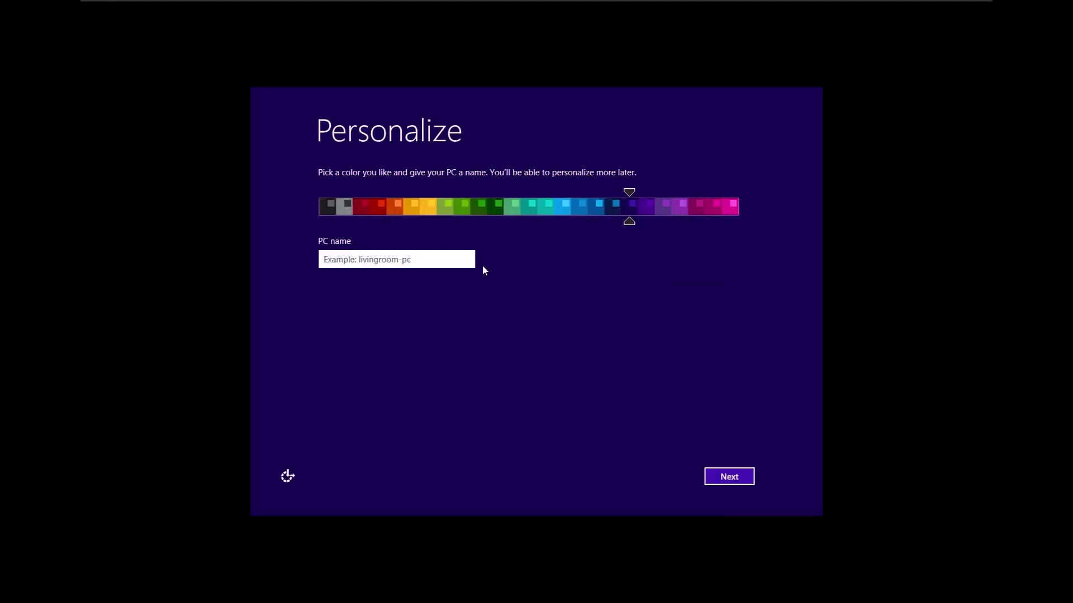
Enter a PC name and accept the update and privacy settings with Windows Update not set up.
text(name)
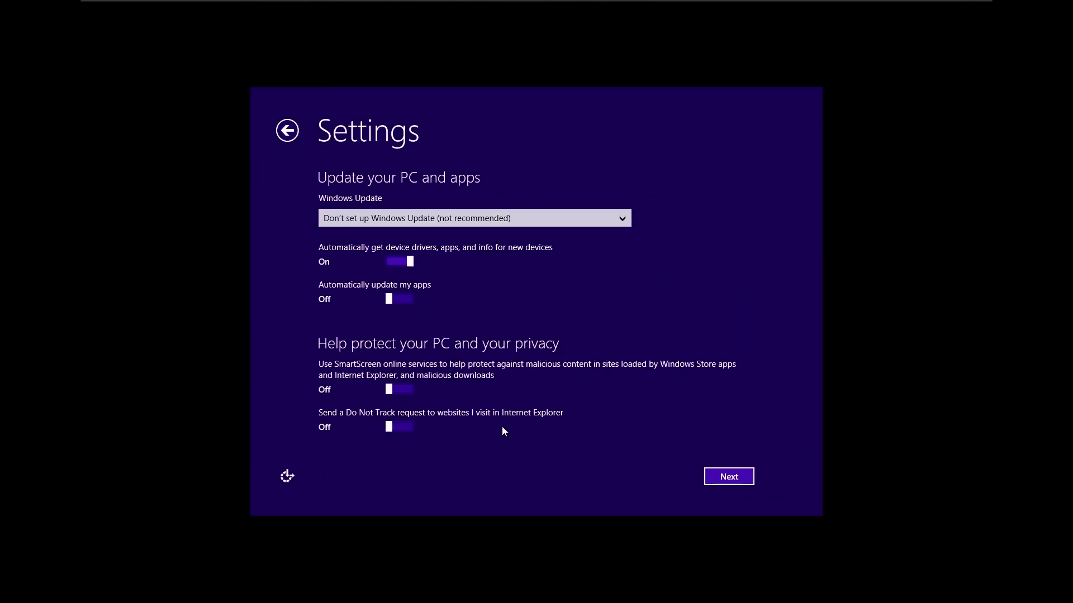
click(727, 476)
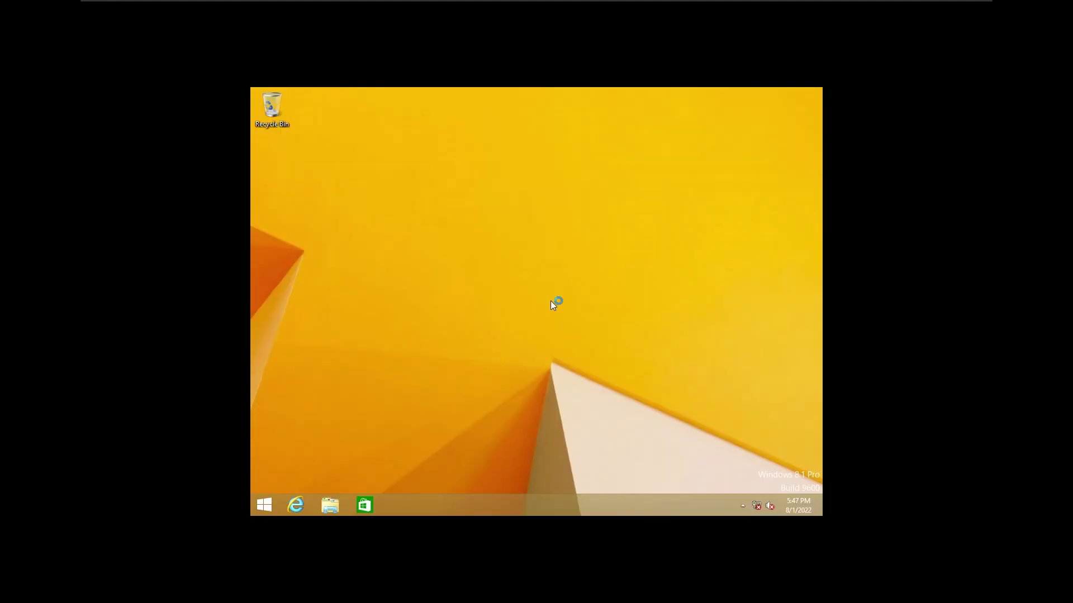
Stop the pending VMware Tools installation for the virtual machine running Windows 8.1.
click(184, 8)
click(216, 132)
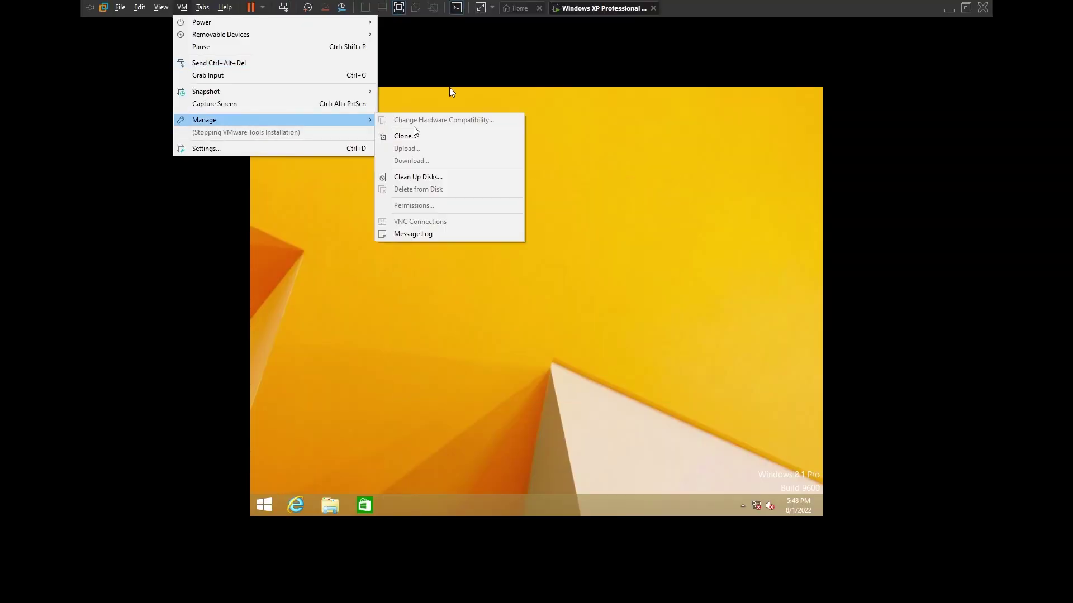
click(452, 91)
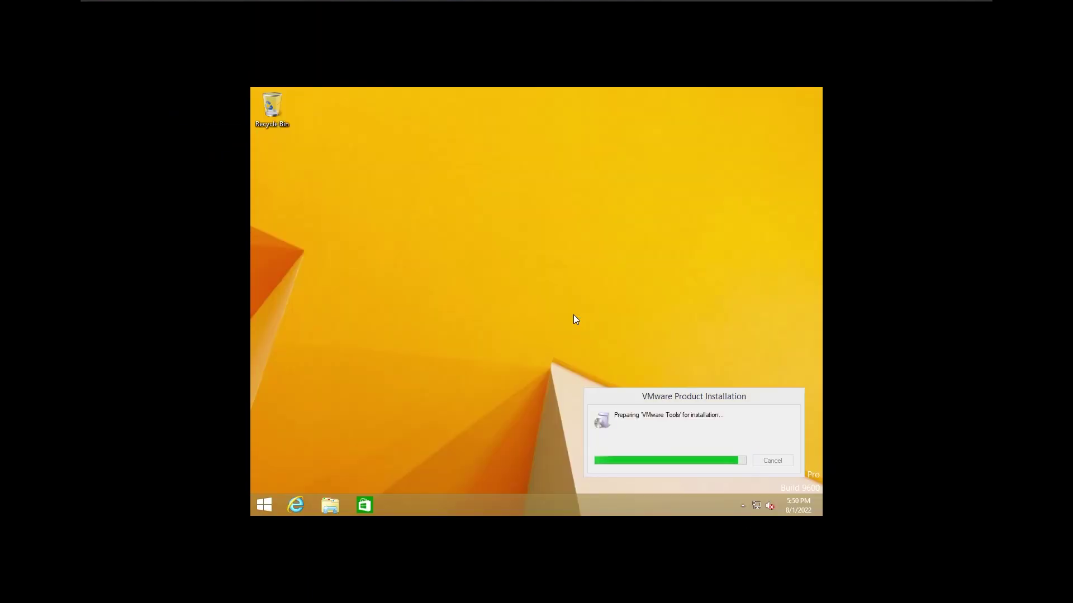
Check the CPU performance in Task Manager while VMware Tools installs, and move the VMware Product Installation window toward the screen's centre.
key(ctrl+shift+Escape)
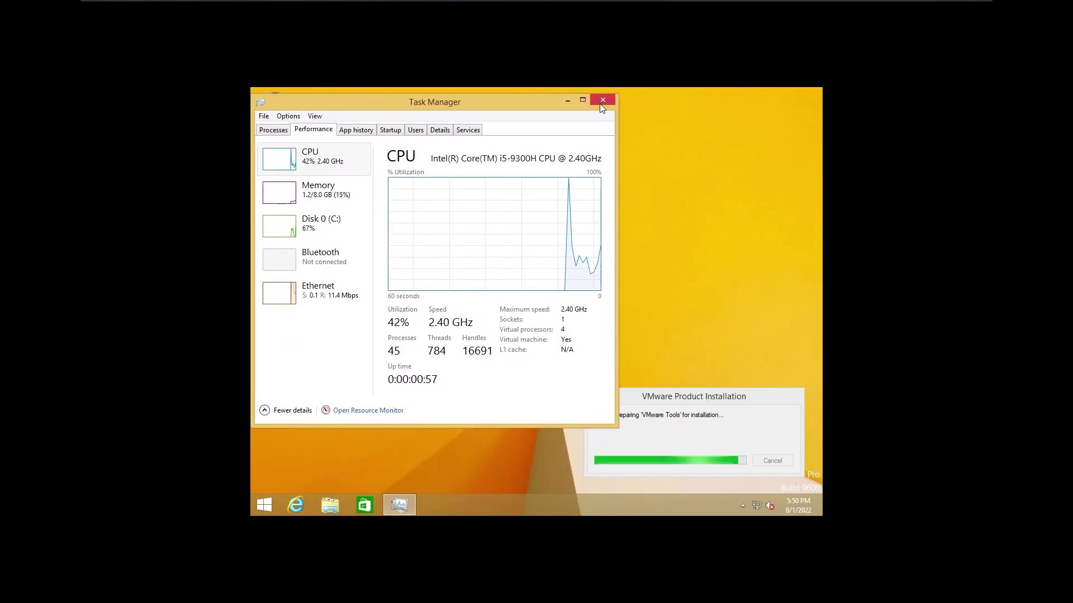
click(603, 104)
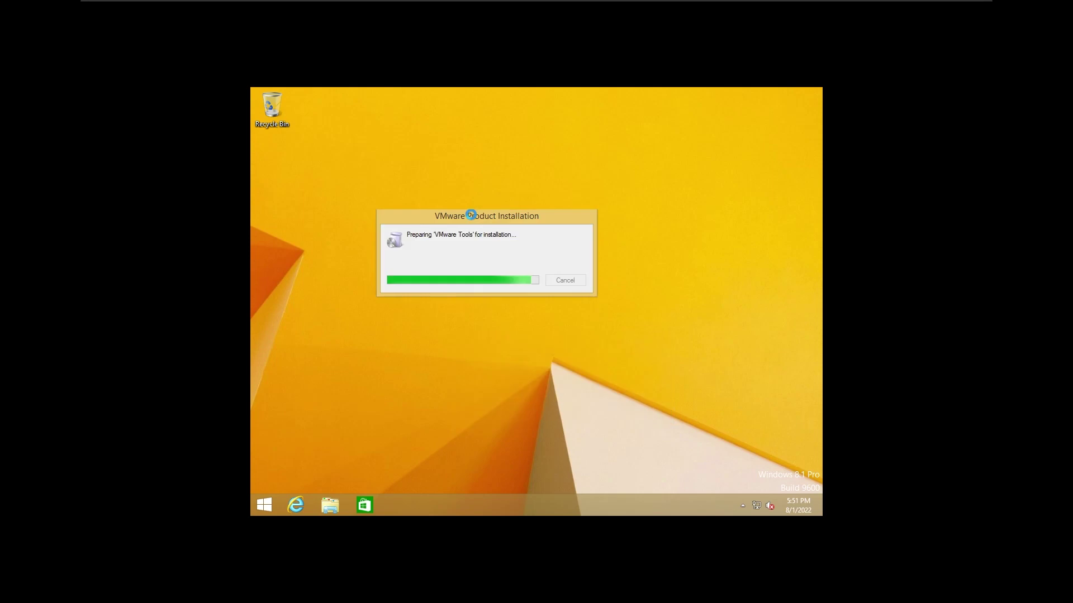
drag(472, 216, 519, 256)
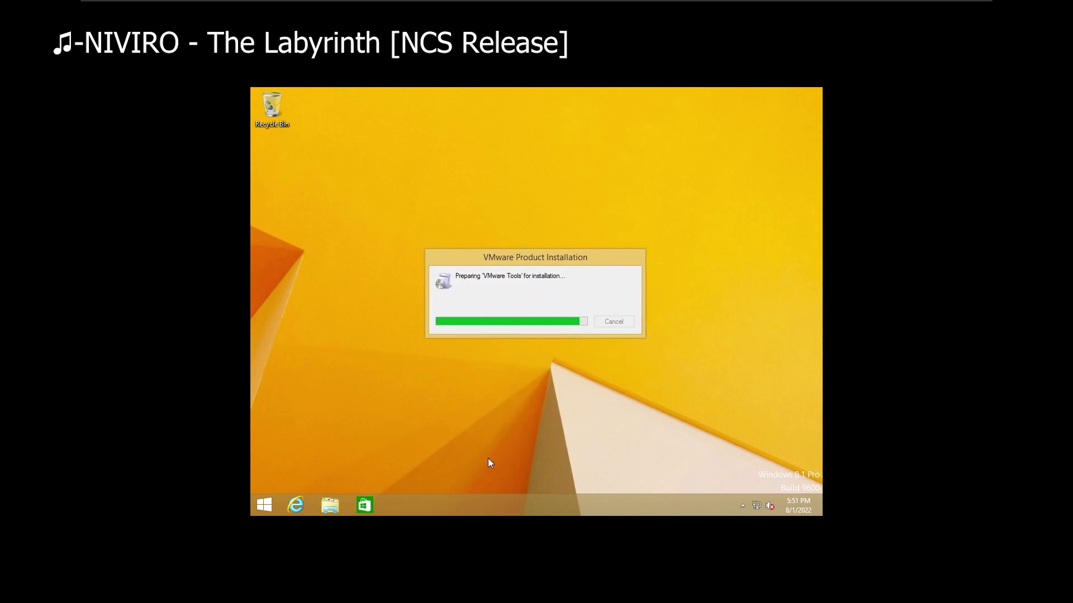
key(ctrl+shift+Escape)
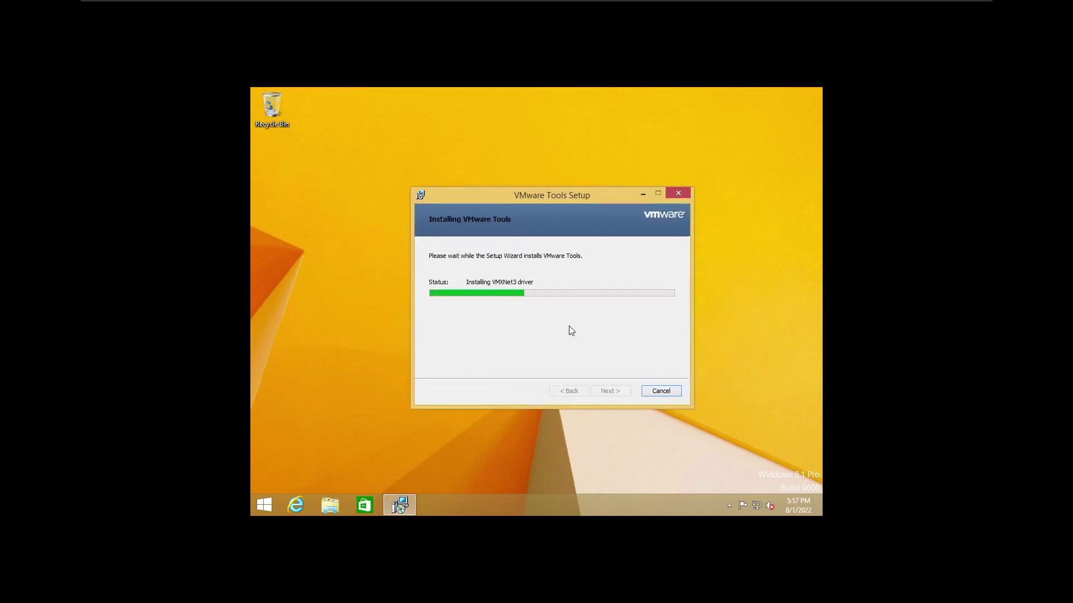
click(498, 323)
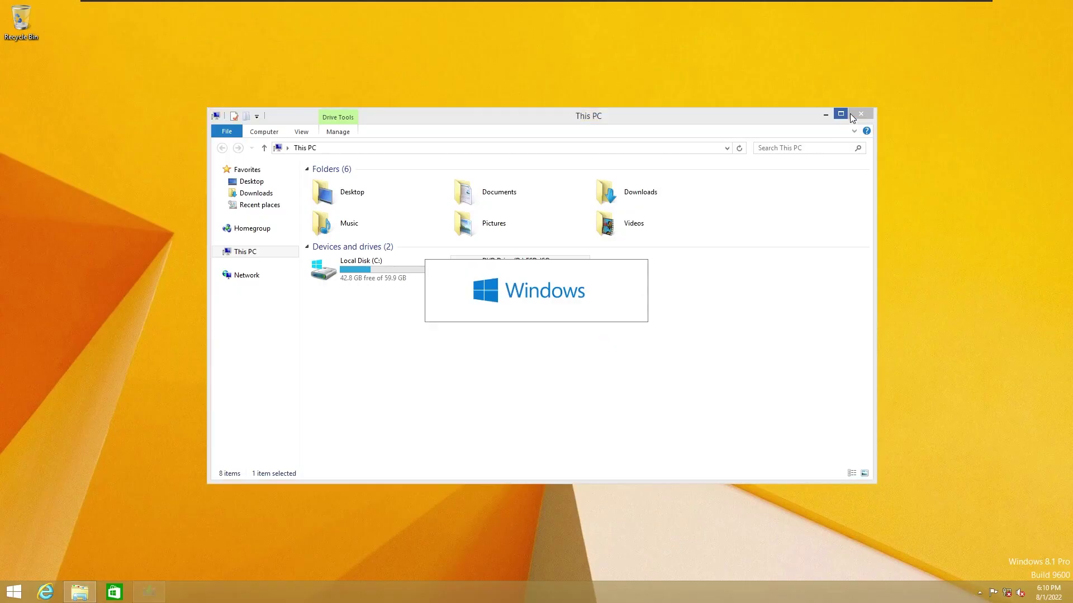
Select a product key for Windows 10 Setup in the product file open in Notepad.
click(852, 114)
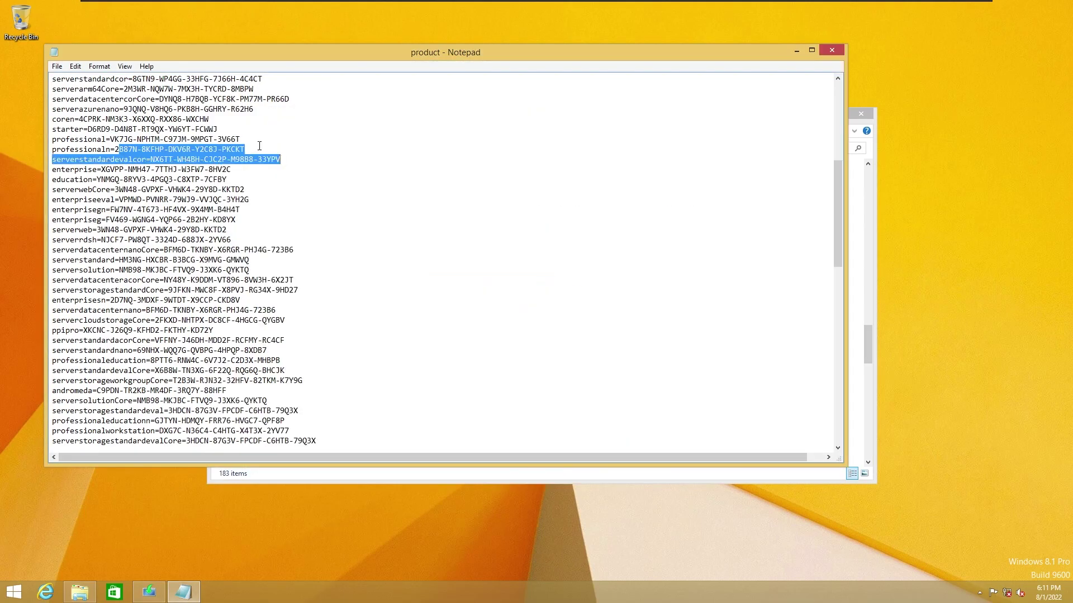
scroll(335, 279, up, 10)
drag(177, 290, 336, 286)
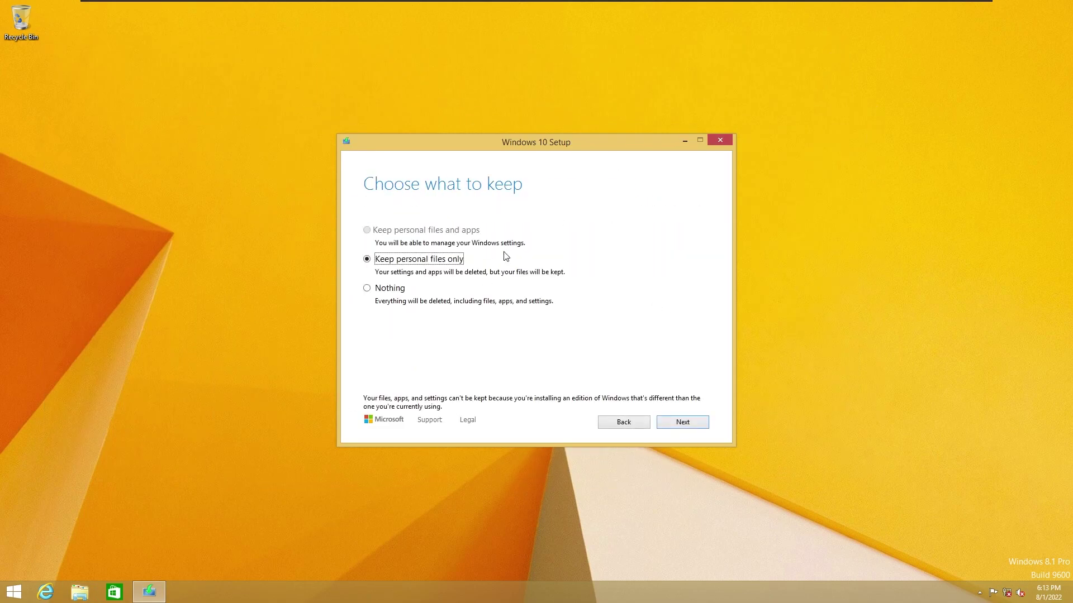
Keep personal files only in Windows 10 Setup and start the installation.
click(683, 422)
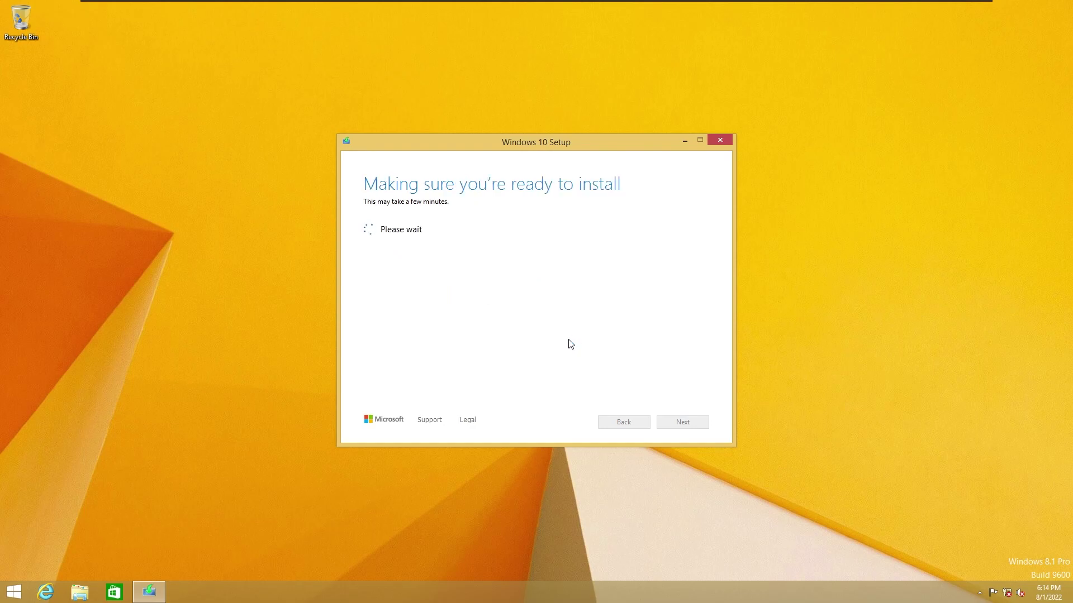
click(682, 423)
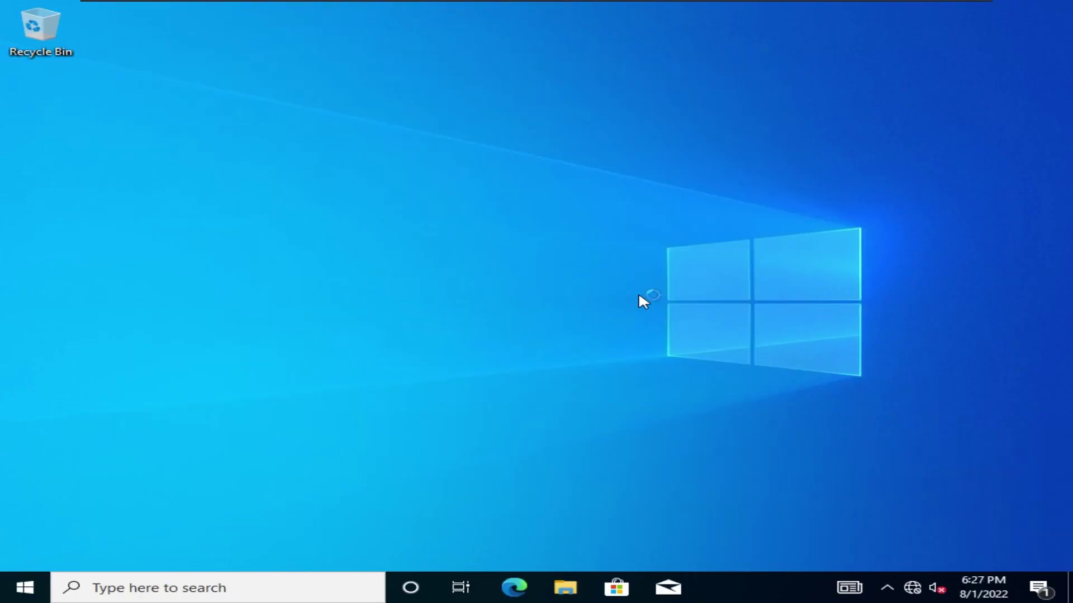
Activate Windows 10 with the KMS script in Manual Mode.
click(886, 588)
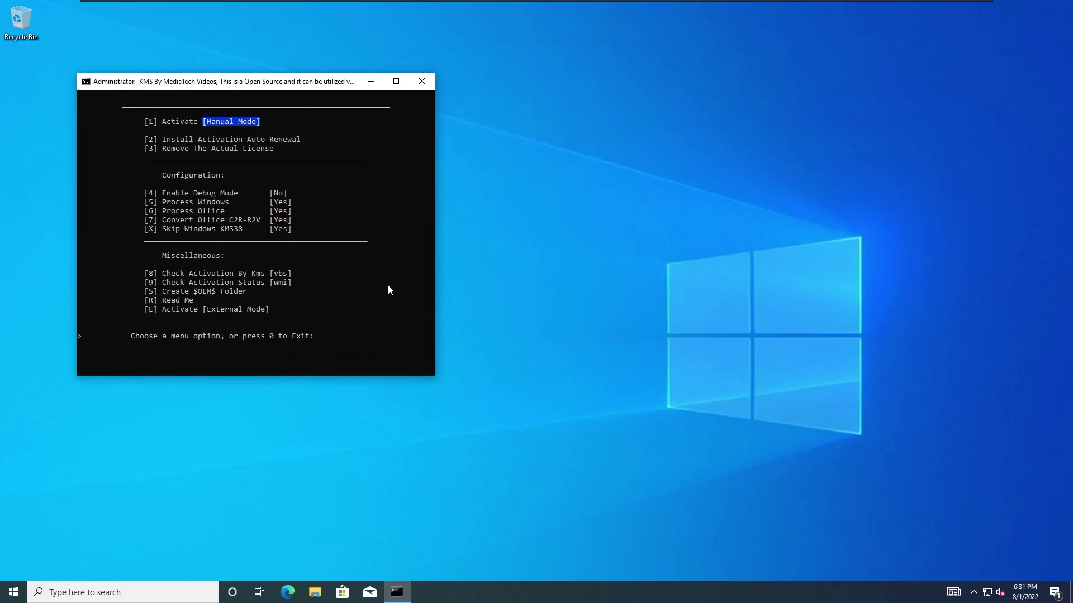
key(1)
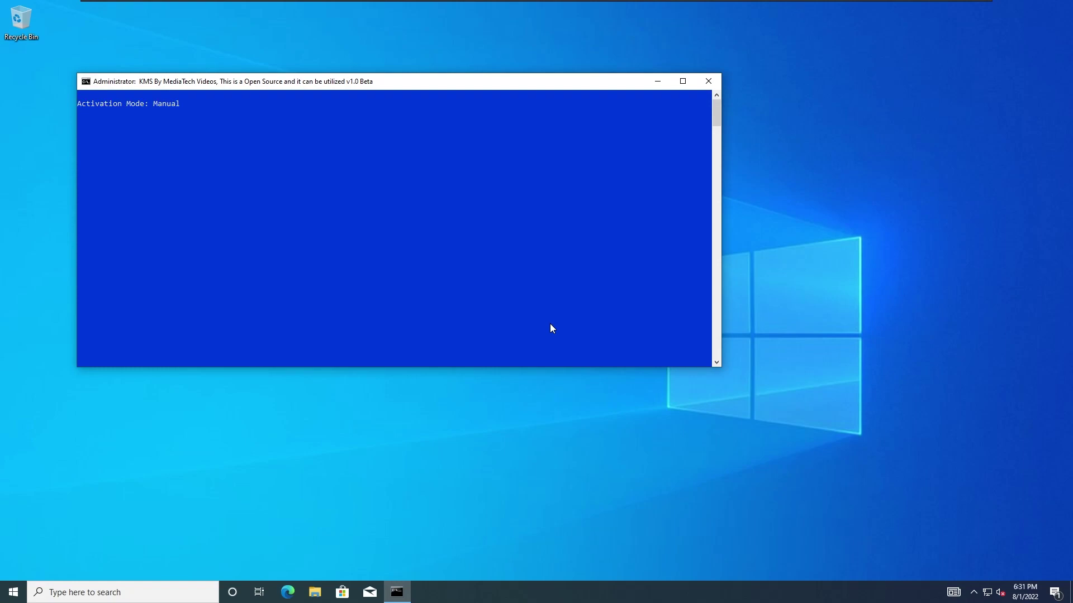
click(468, 323)
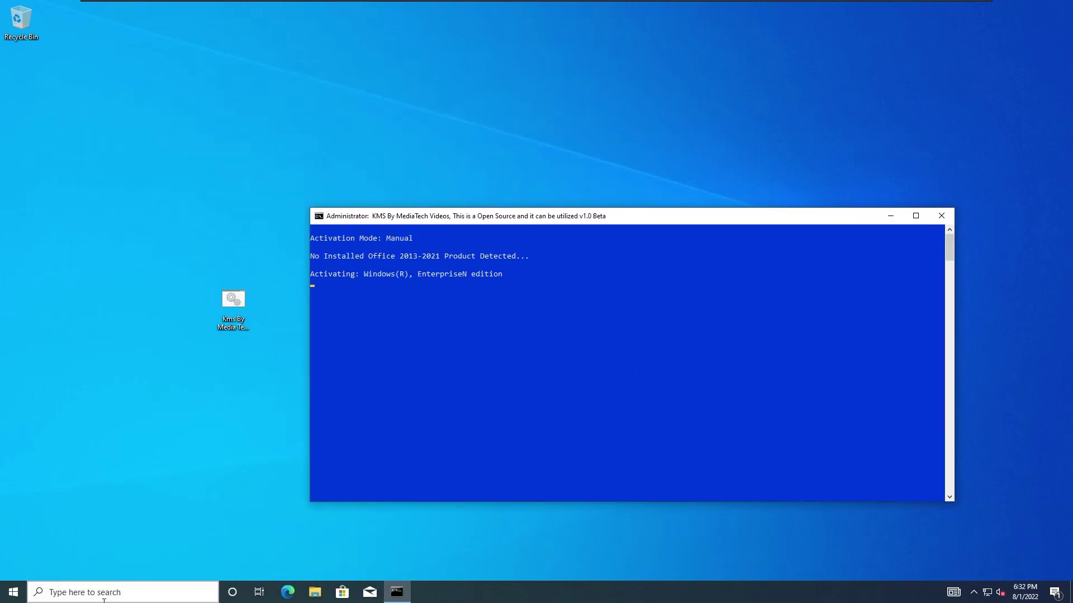
key(super)
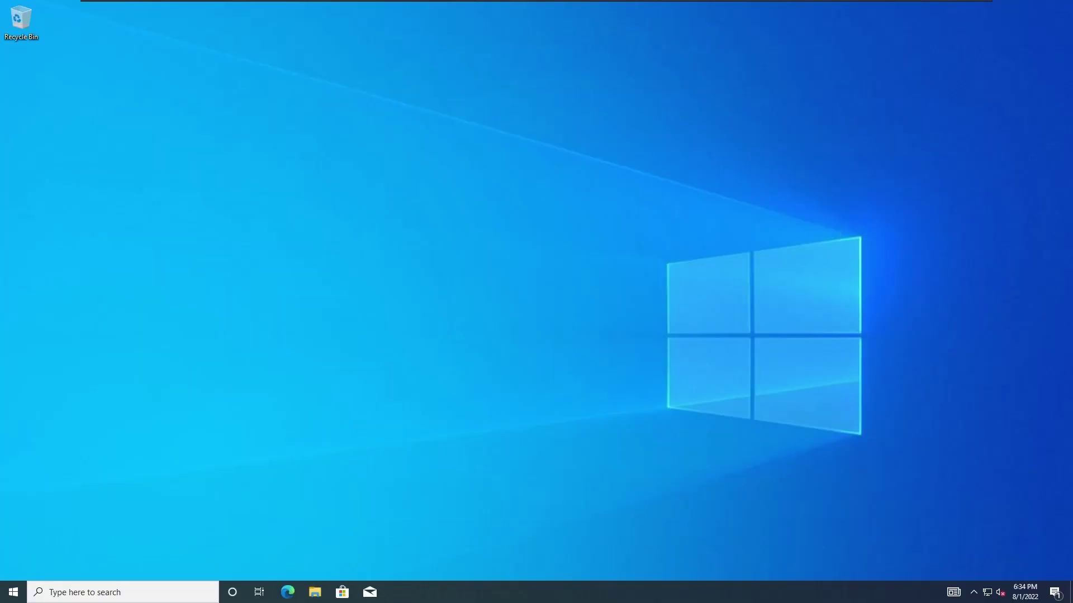
Shut down Windows 10 and encrypt the virtual machine with a password through its access control options.
key(super)
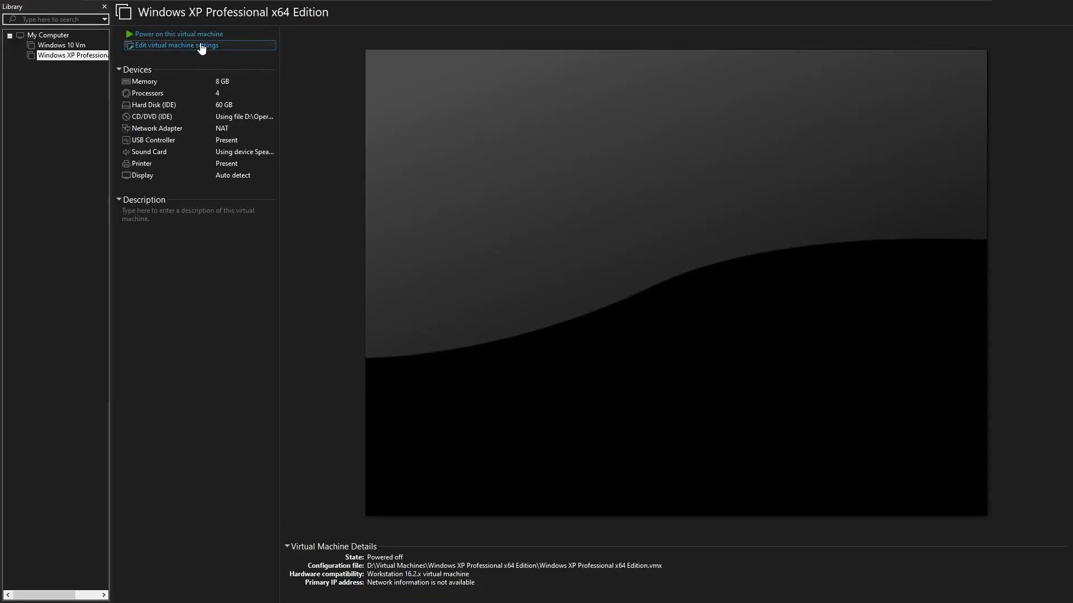
click(202, 45)
click(378, 122)
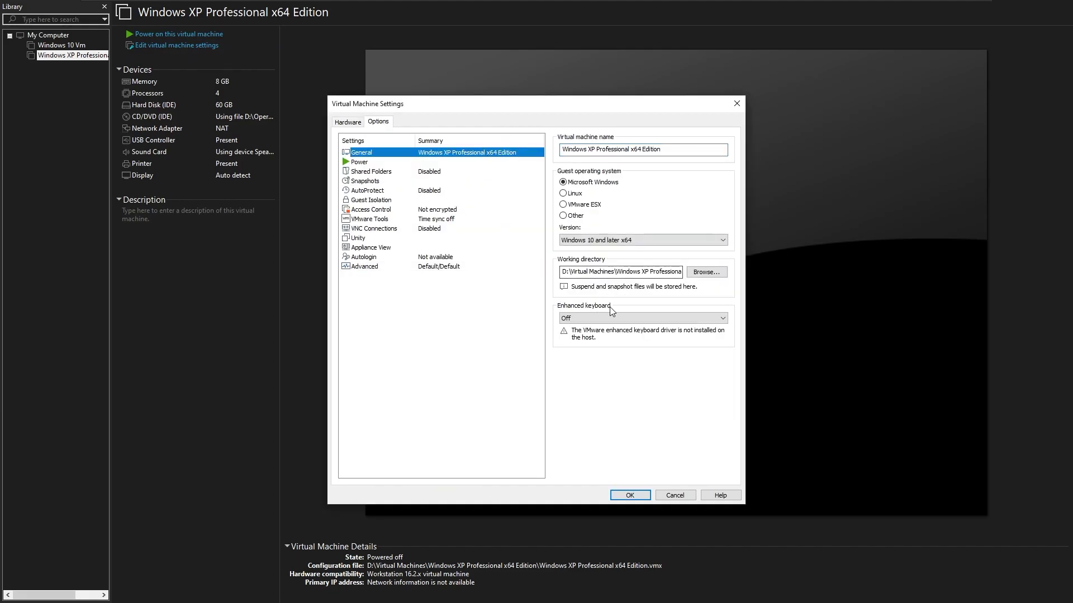
click(371, 209)
click(695, 193)
click(562, 363)
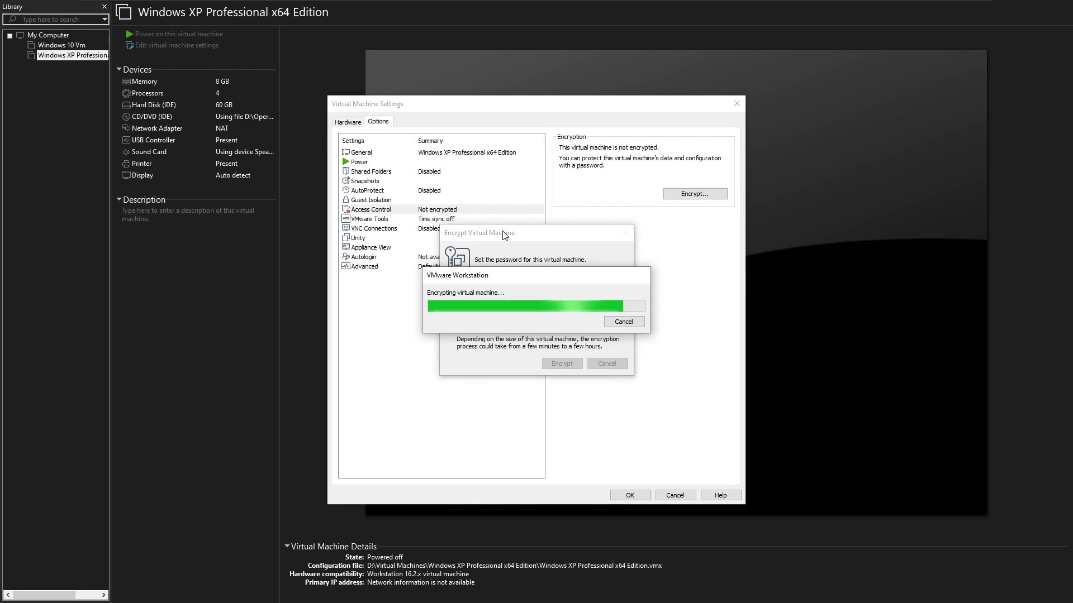
Boot the encrypted virtual machine from the EFI VMware Virtual IDE CDROM Drive in the Boot Manager.
click(416, 192)
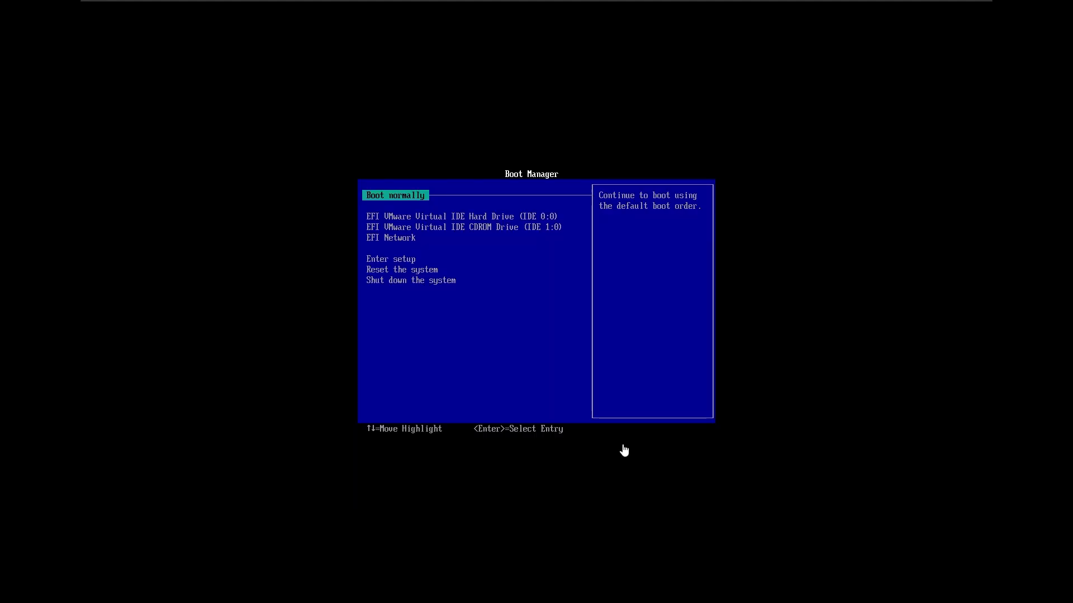
key(Down)
key(Down)
key(Up)
key(Return)
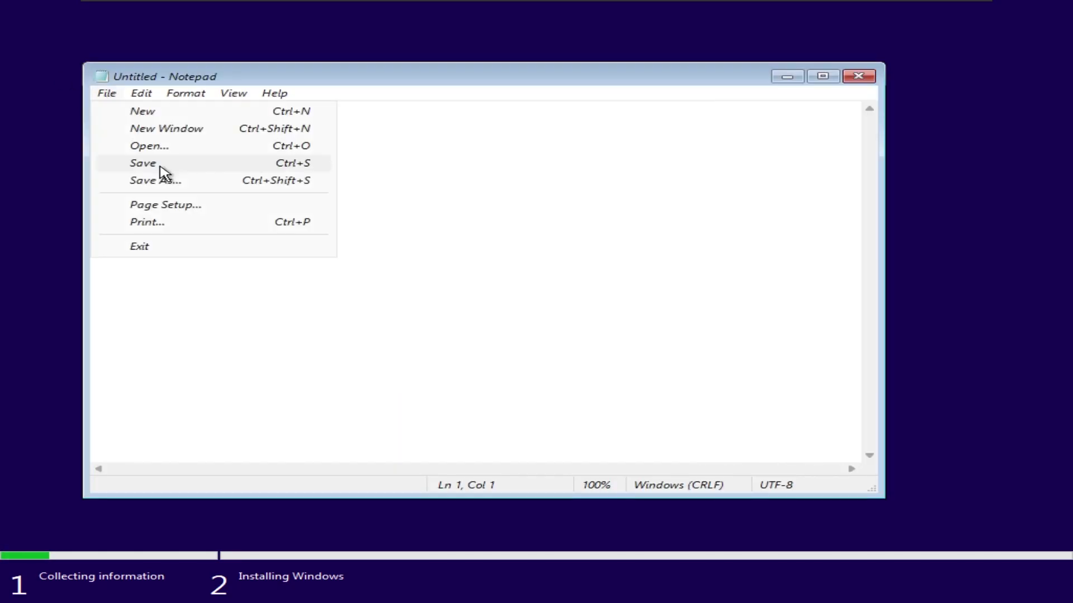
Browse the sources folder on the CD drive through Notepad's Open dialog, and restart when Windows Setup requires it.
click(151, 146)
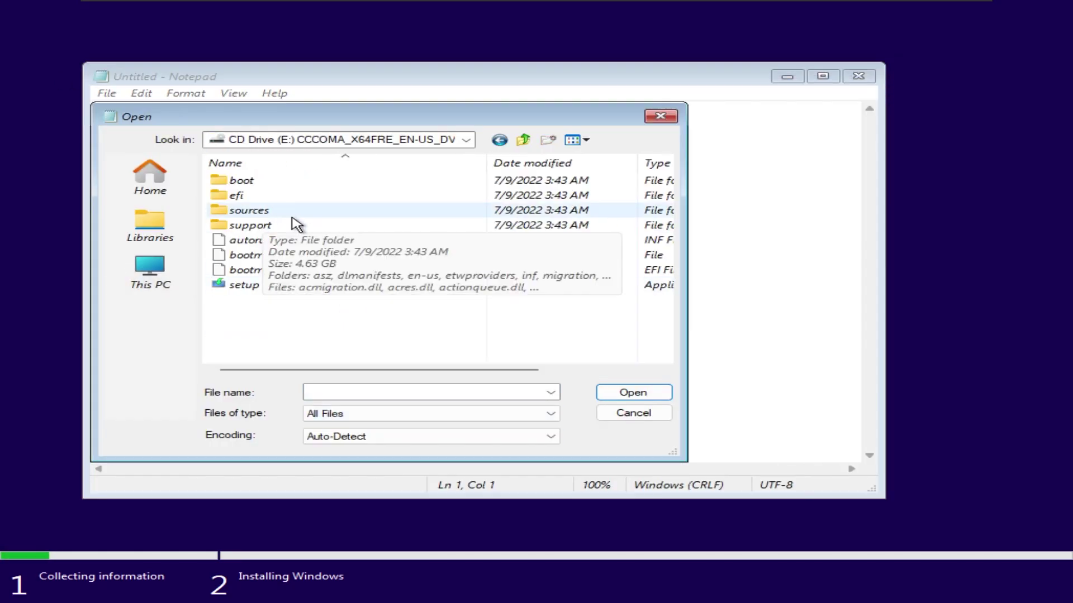
double_click(264, 218)
click(335, 316)
click(391, 414)
click(354, 440)
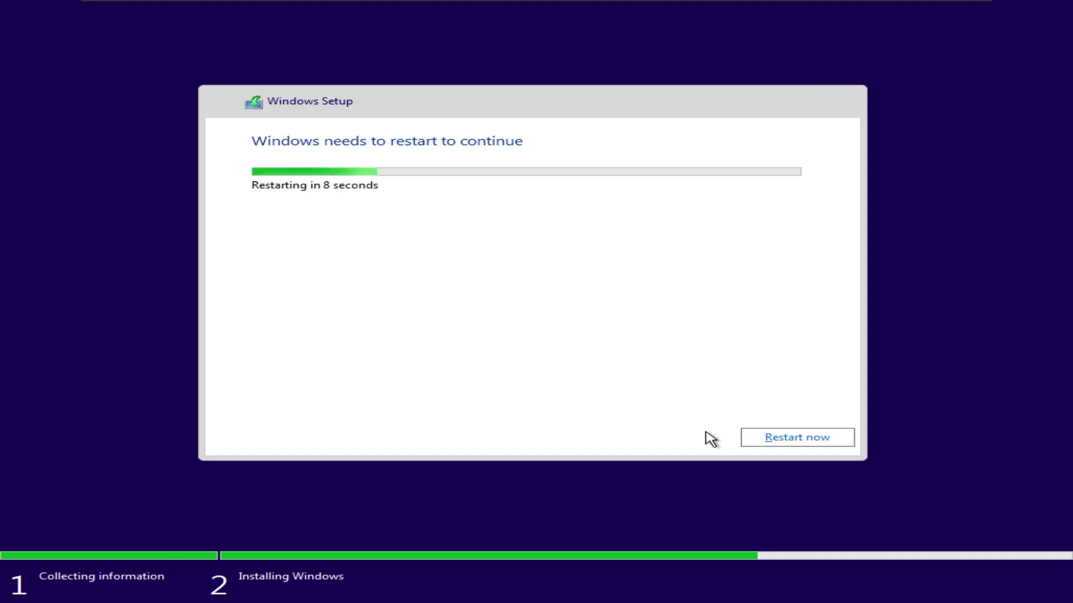
click(773, 436)
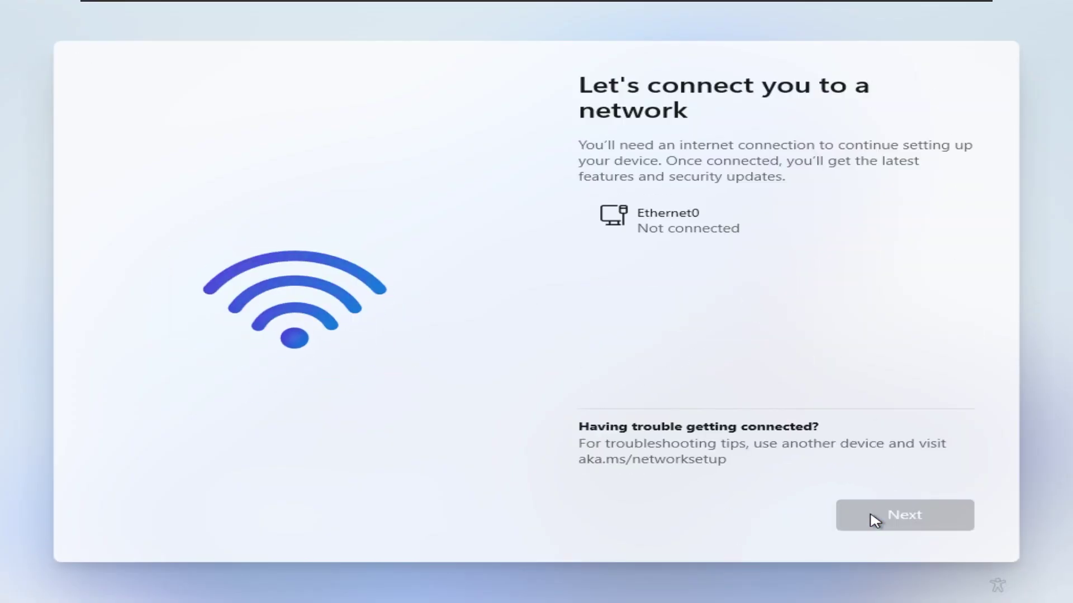
Bypass the network requirement by running oobe\bypassnro in a command prompt, and continue through the device privacy settings.
key(shift+F10)
text(cd oobe)
key(Return)
text(oobeypassnro)
key(Return)
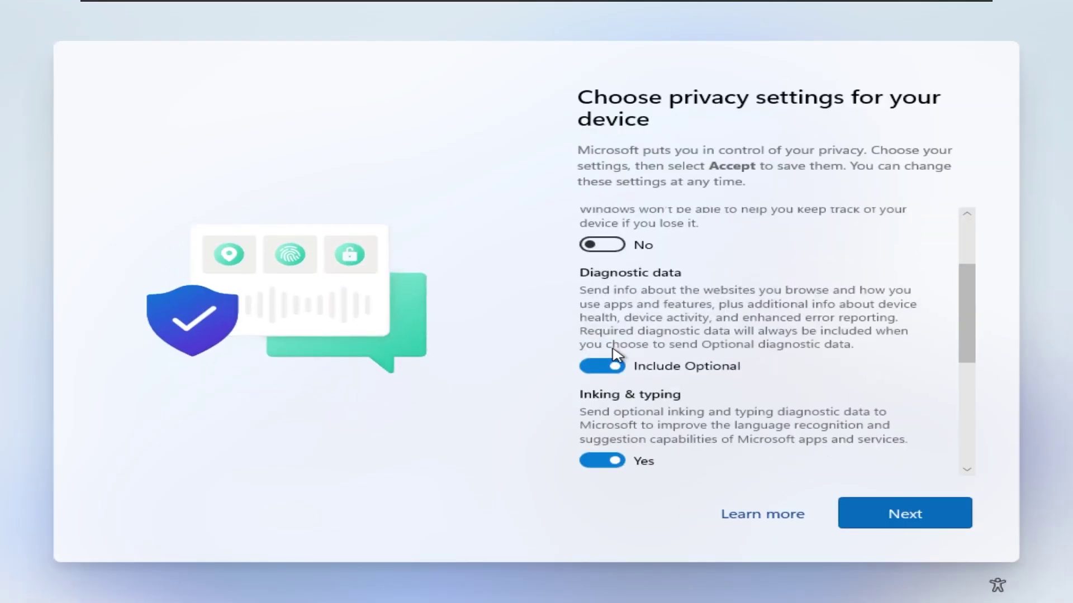
click(901, 522)
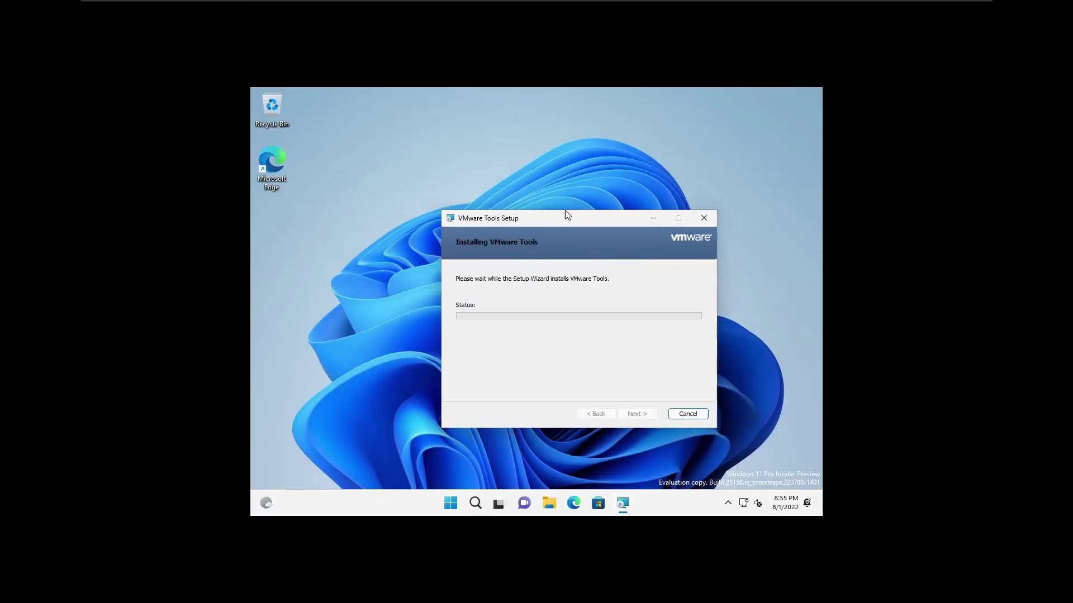
Finish the VMware Tools Setup wizard and decline the immediate restart.
mouse_move(474, 505)
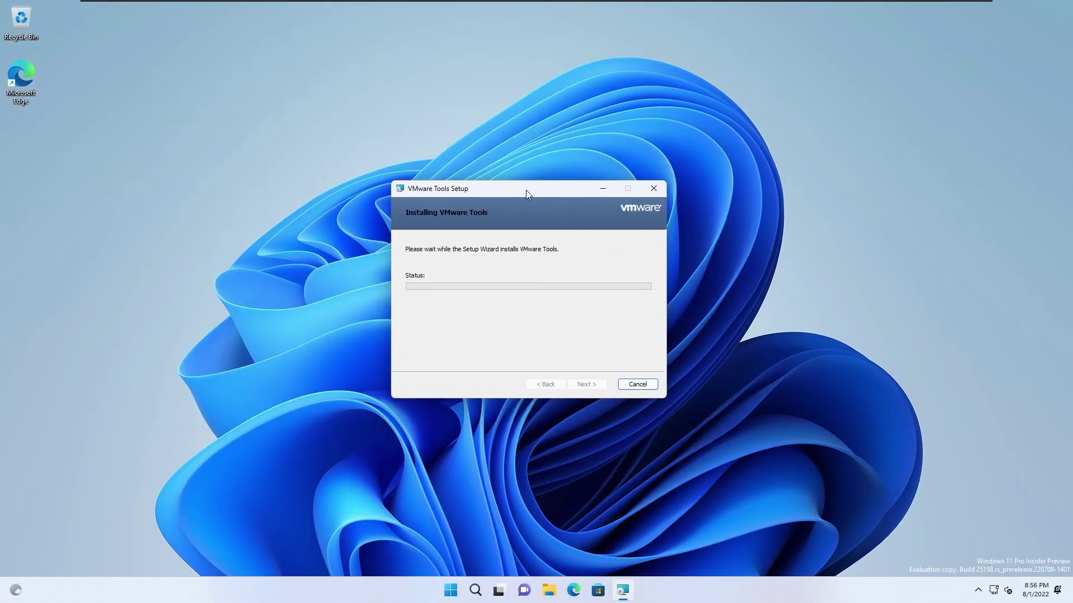
drag(525, 190, 521, 228)
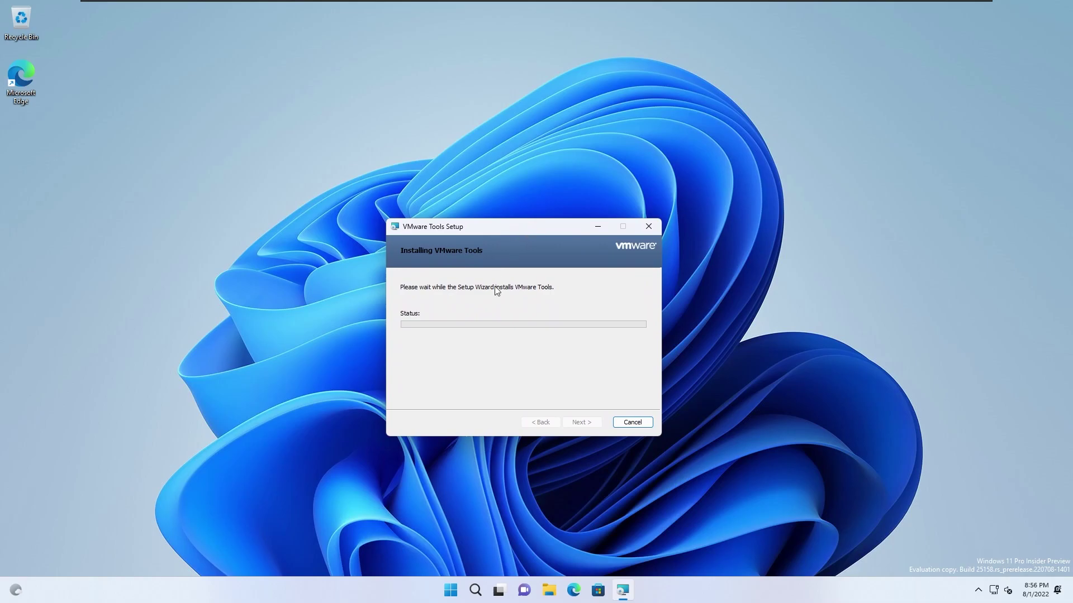
click(581, 422)
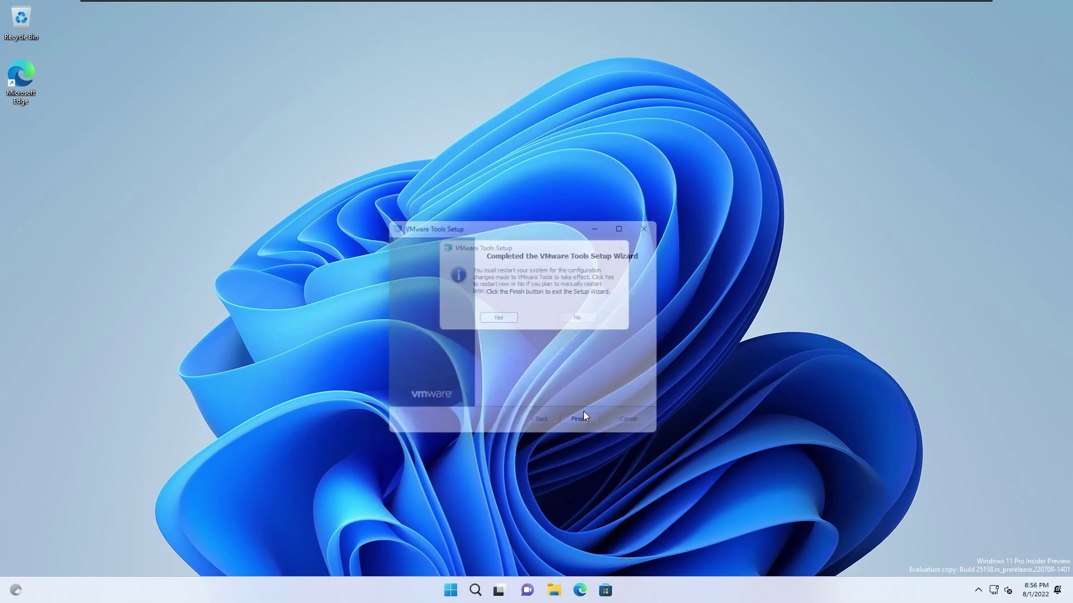
click(579, 321)
Clear all notifications in the Windows 11 notification center.
click(1057, 592)
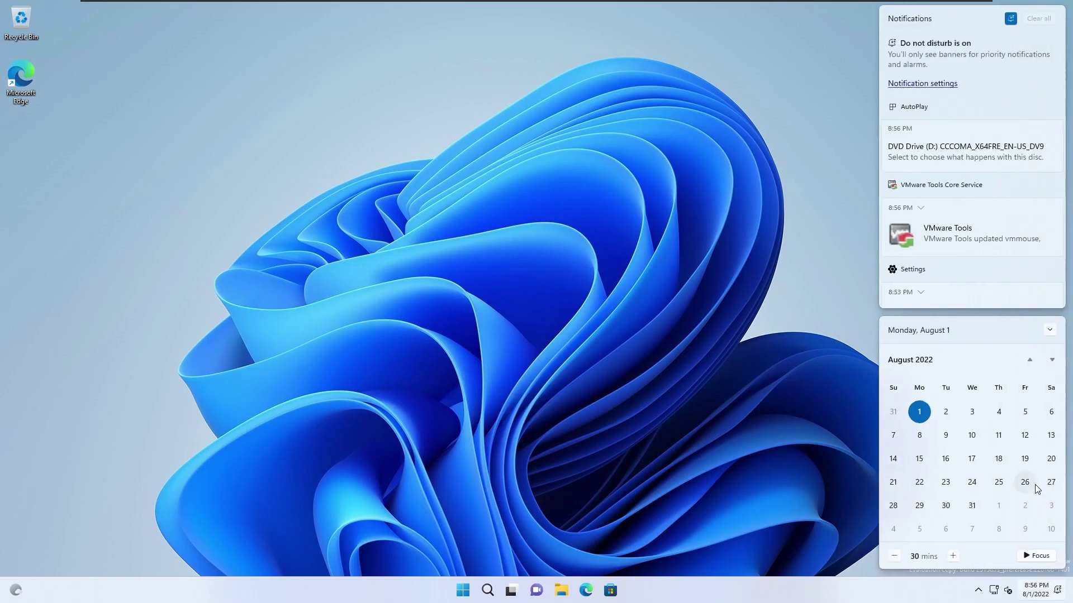
click(1049, 25)
drag(811, 253, 525, 479)
Restart Windows 11 to apply the VMware Tools configuration changes.
click(452, 591)
click(671, 547)
click(668, 526)
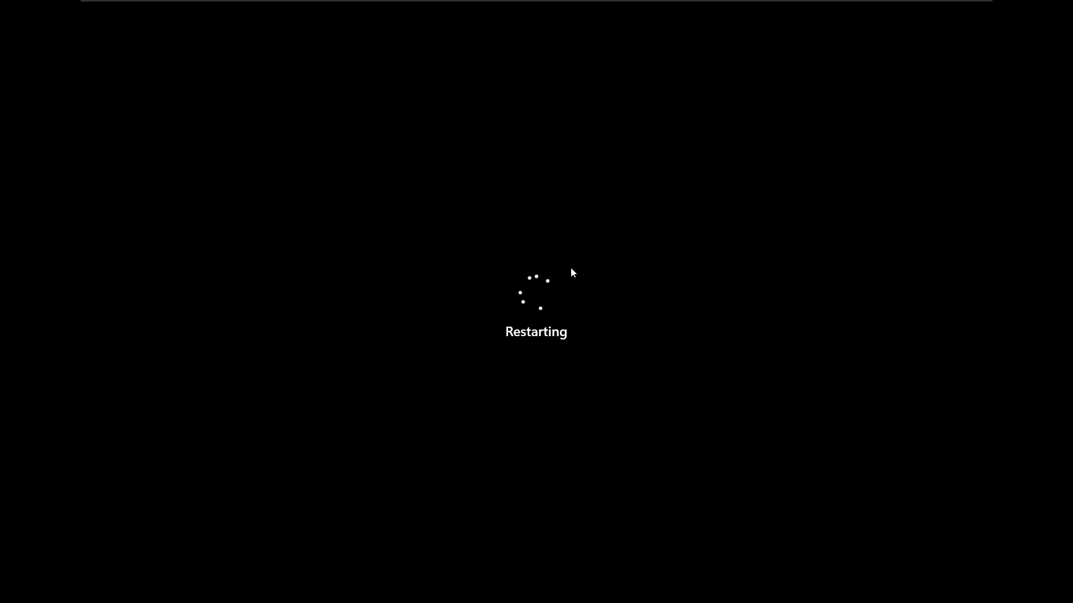